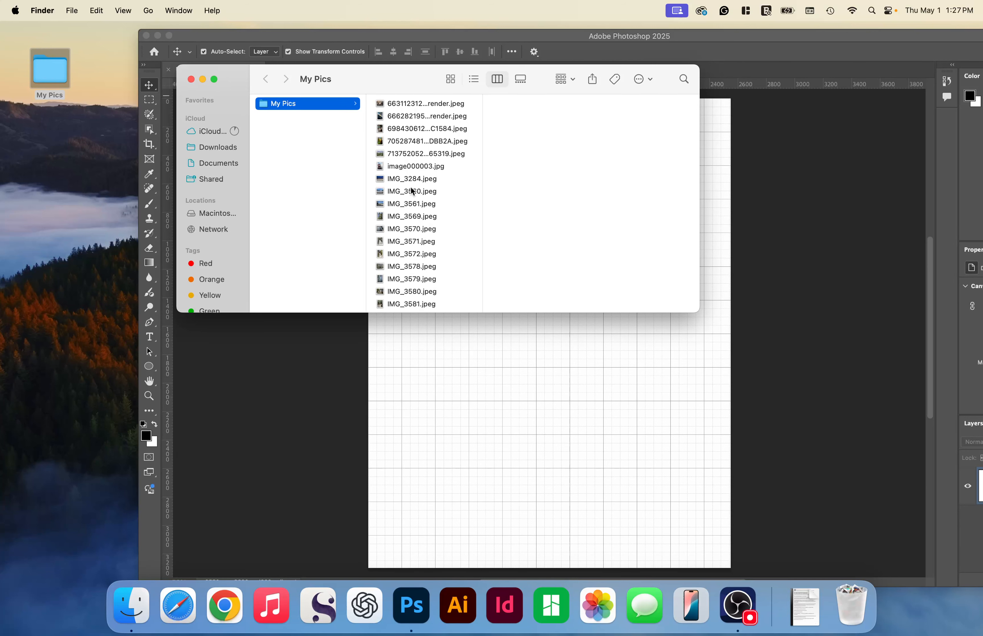
- Place IMG_3284.jpeg from the My Pics folder onto the blank page in Photoshop and dismiss the suggestions popup
click(412, 191)
click(407, 179)
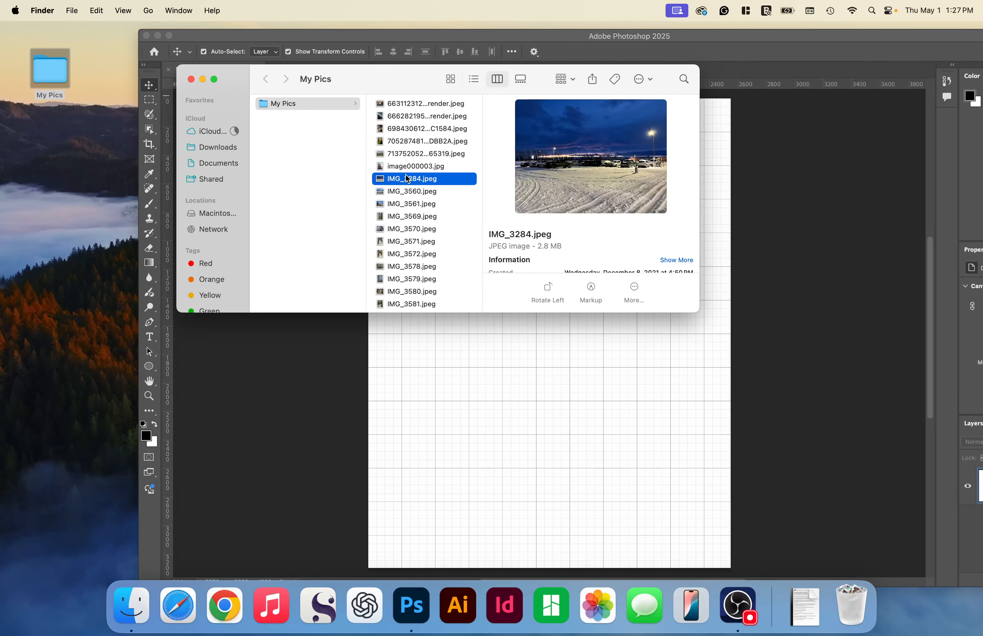
drag(407, 179, 546, 437)
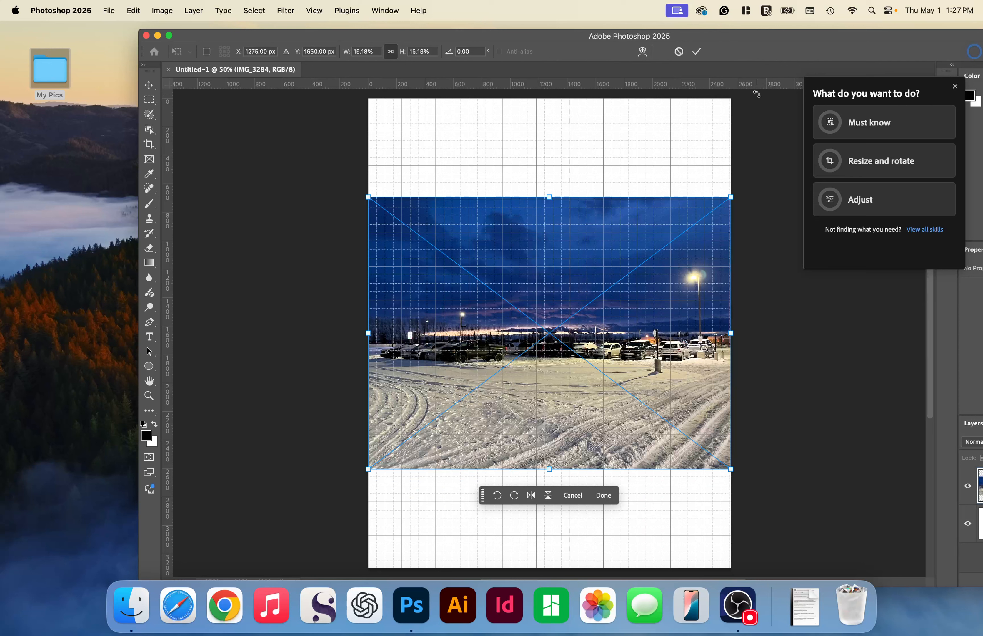
click(955, 87)
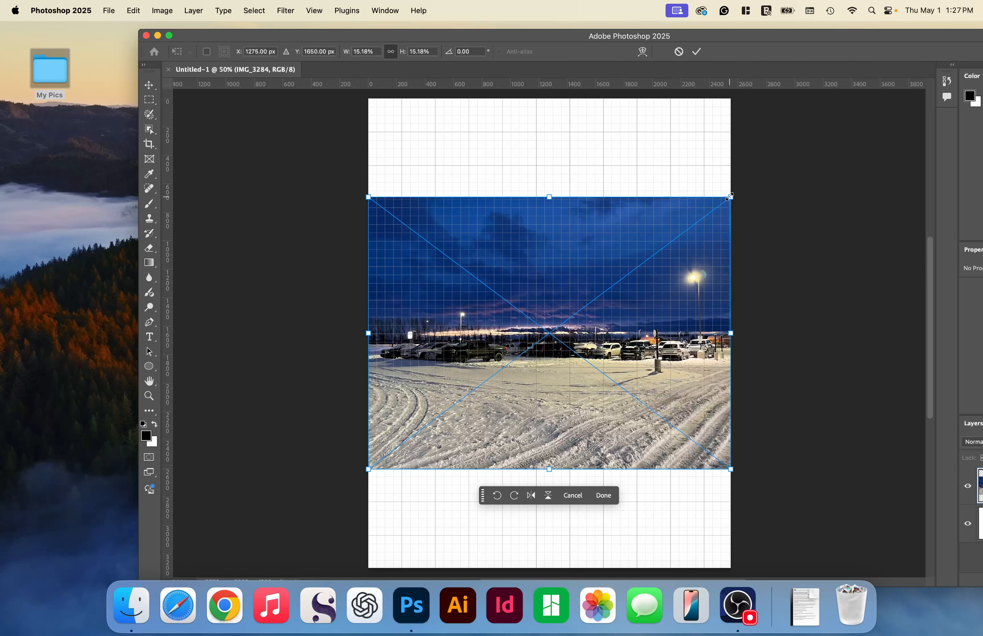
- Scale the placed photo to about 1182 × 886 px and position it near the page's upper-left corner, about 59 px from both edges
drag(731, 197, 507, 321)
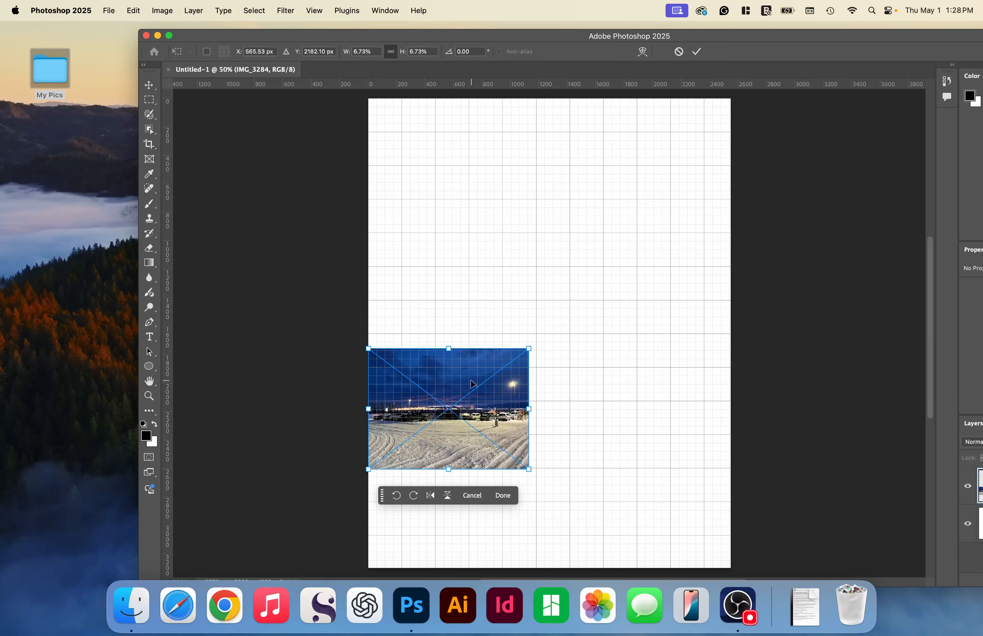
drag(472, 383, 479, 144)
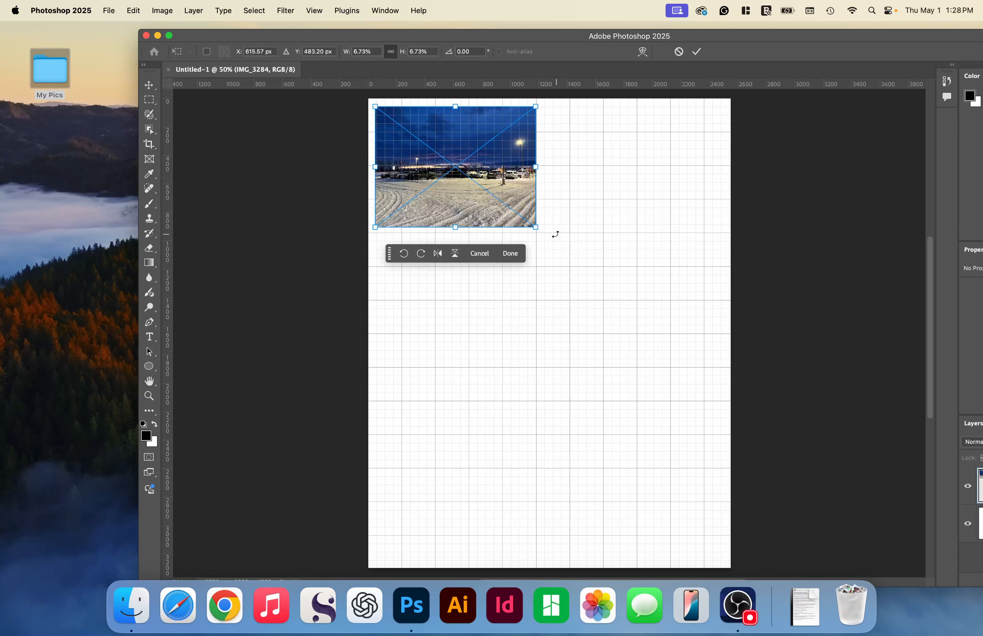
drag(537, 227, 546, 236)
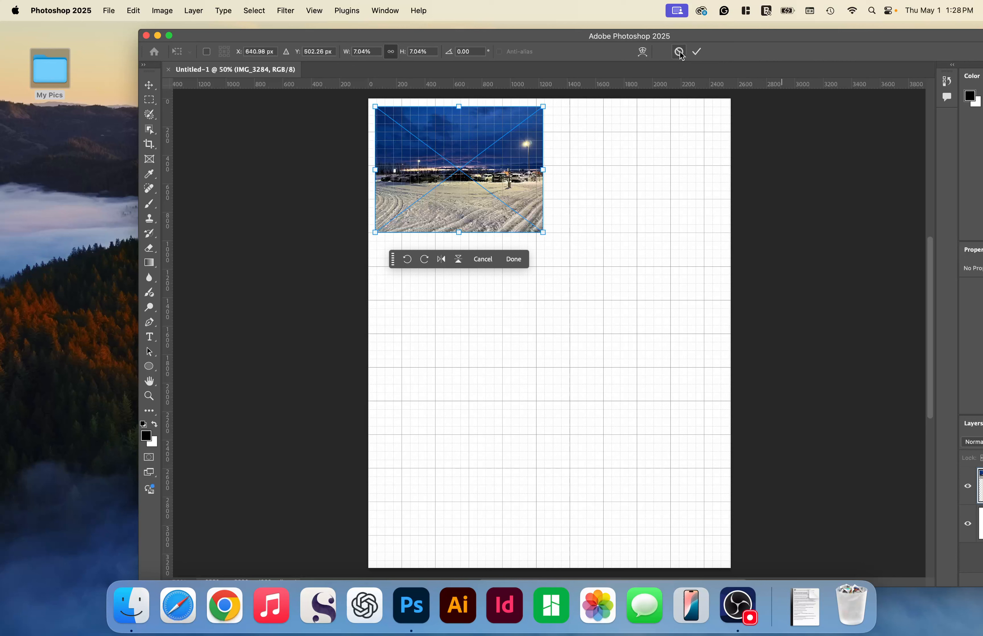
click(696, 52)
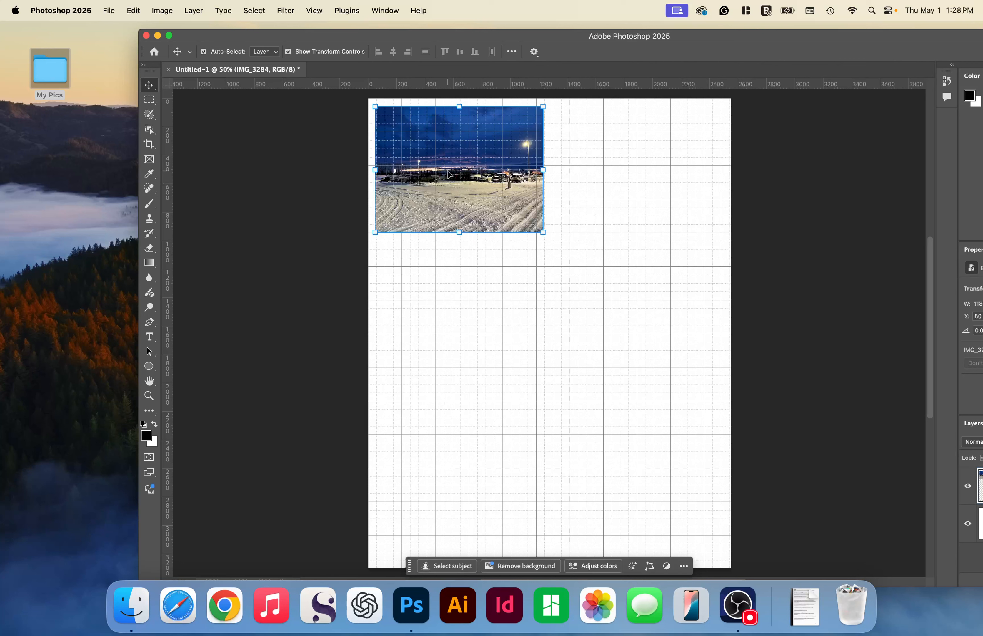
drag(449, 174, 453, 174)
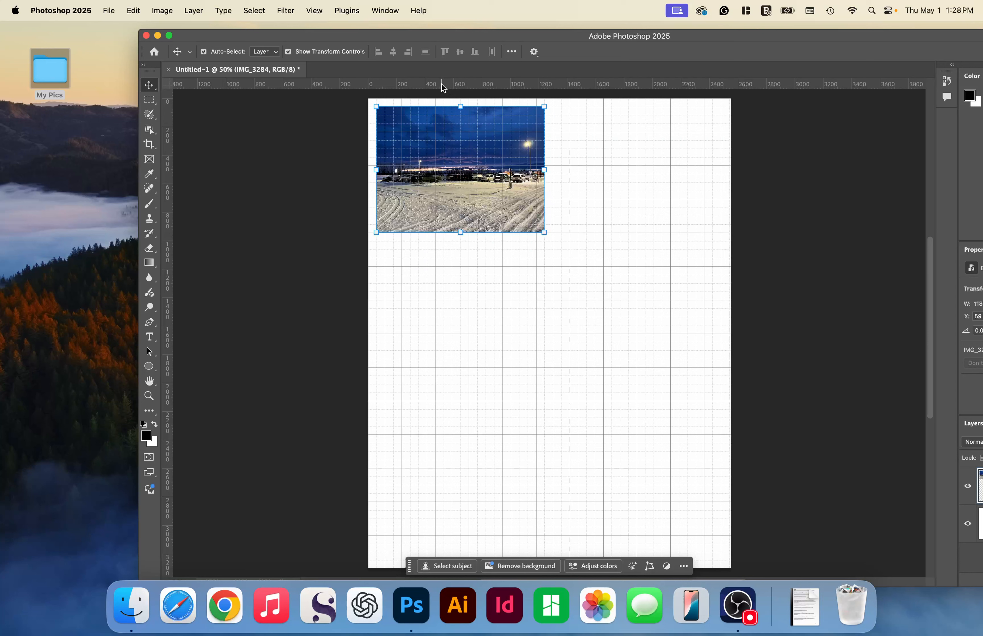
- Add two horizontal and two vertical guides along the four edges of the placed photo
drag(443, 88, 445, 96)
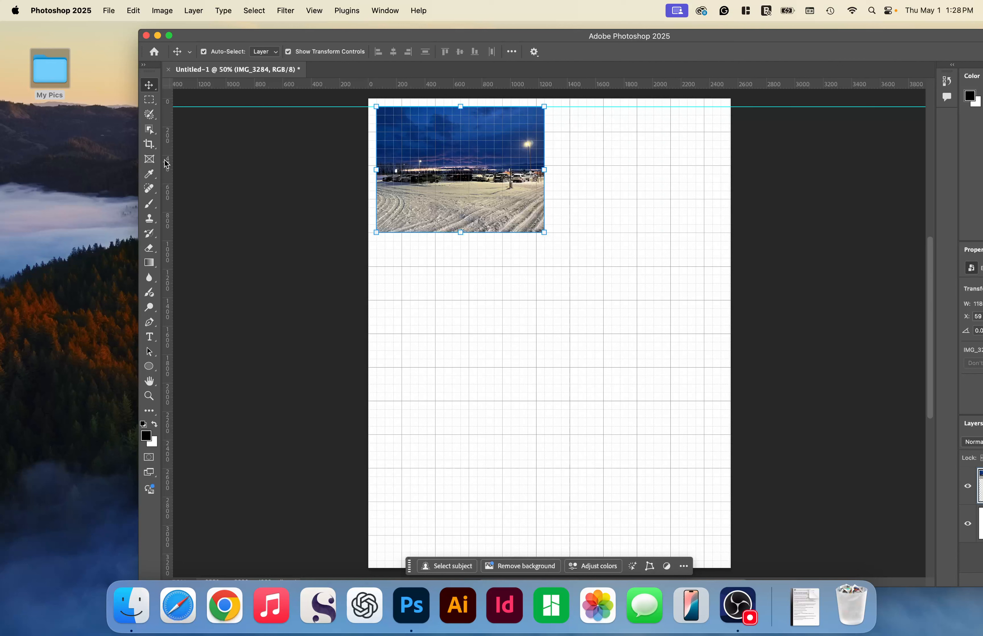
drag(166, 164, 376, 159)
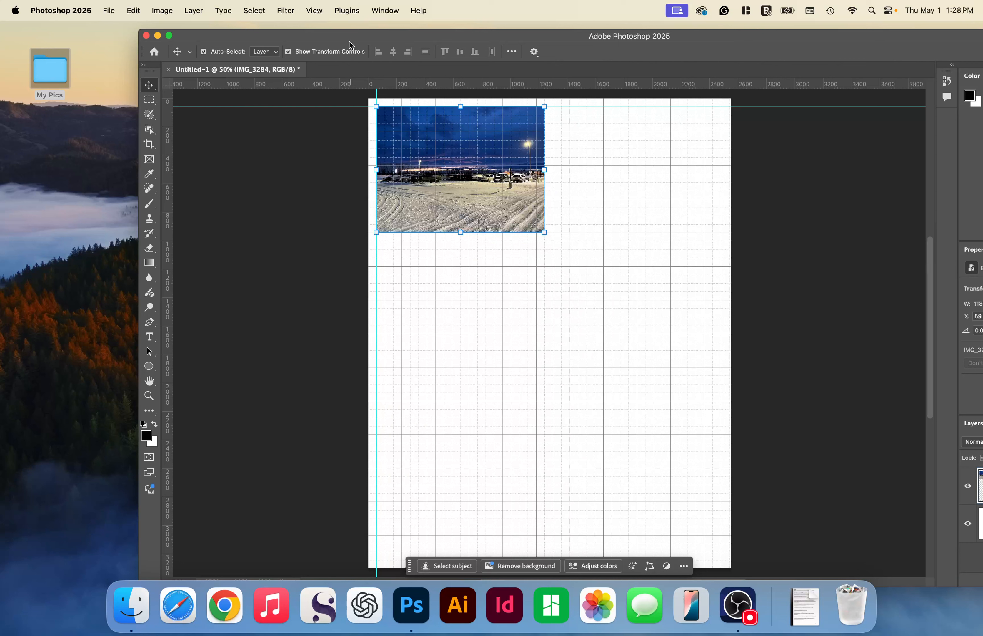
drag(268, 82, 437, 232)
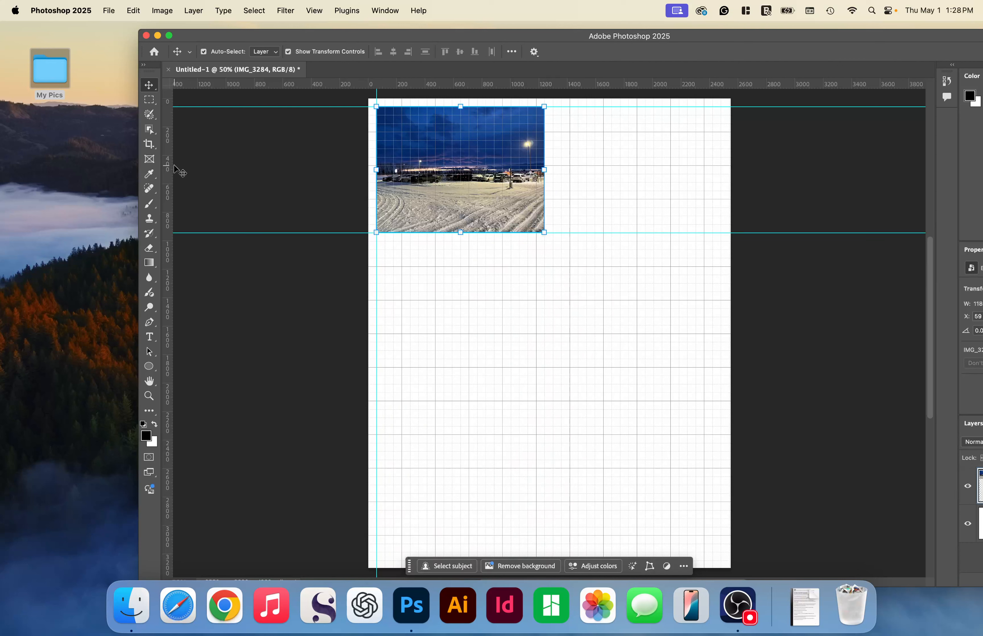
drag(167, 207, 545, 178)
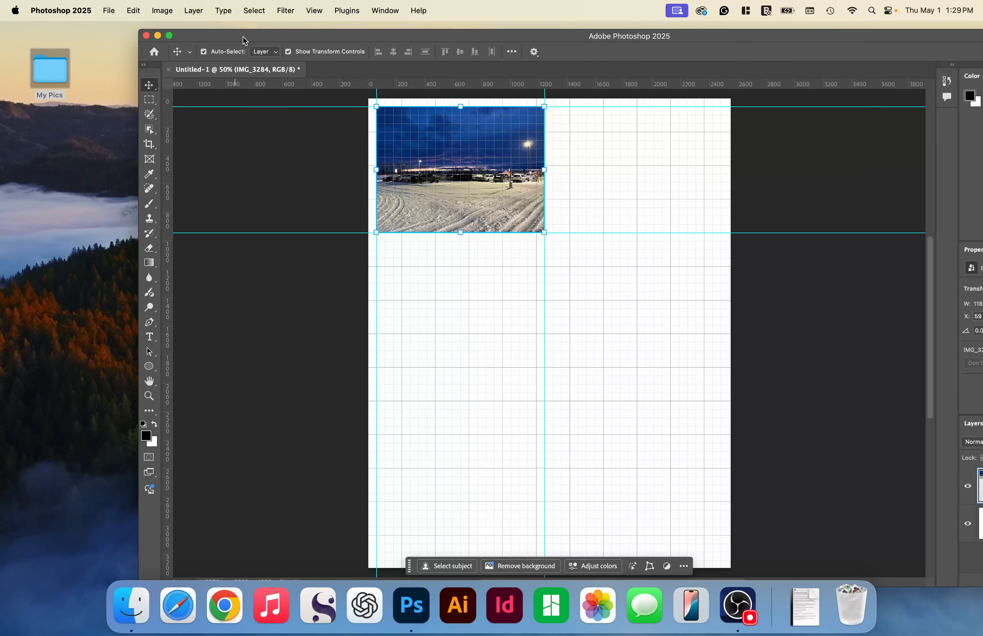
- Rename the IMG_3284 layer as Original
drag(243, 37, 104, 30)
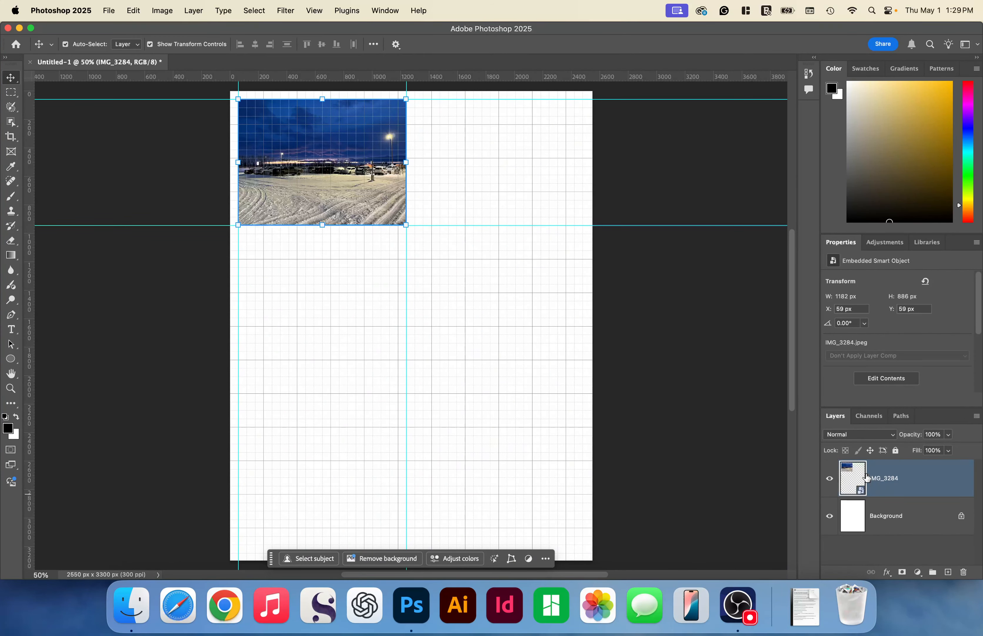
right_click(879, 482)
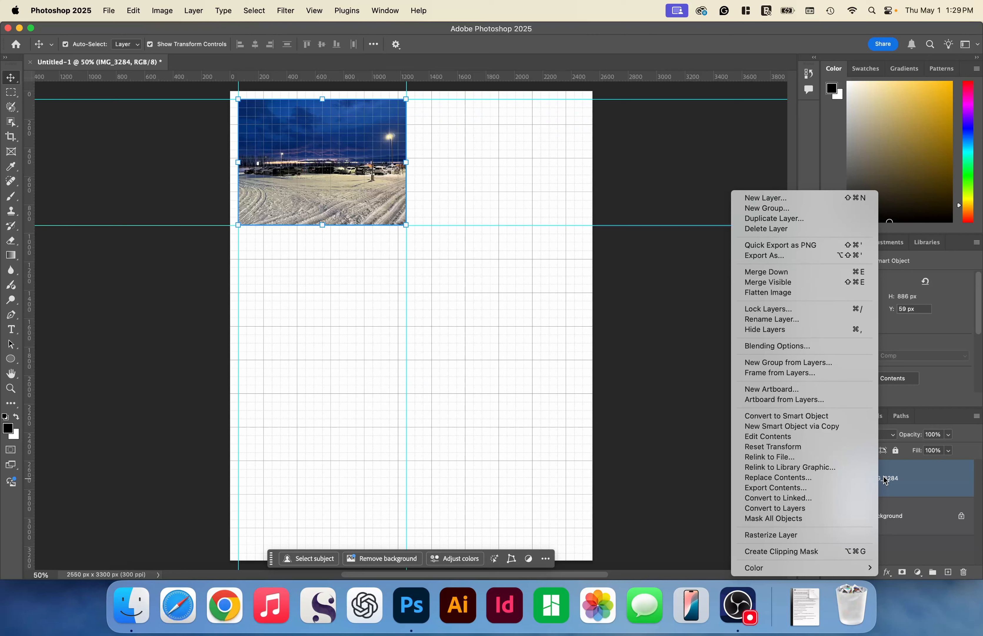
double_click(885, 480)
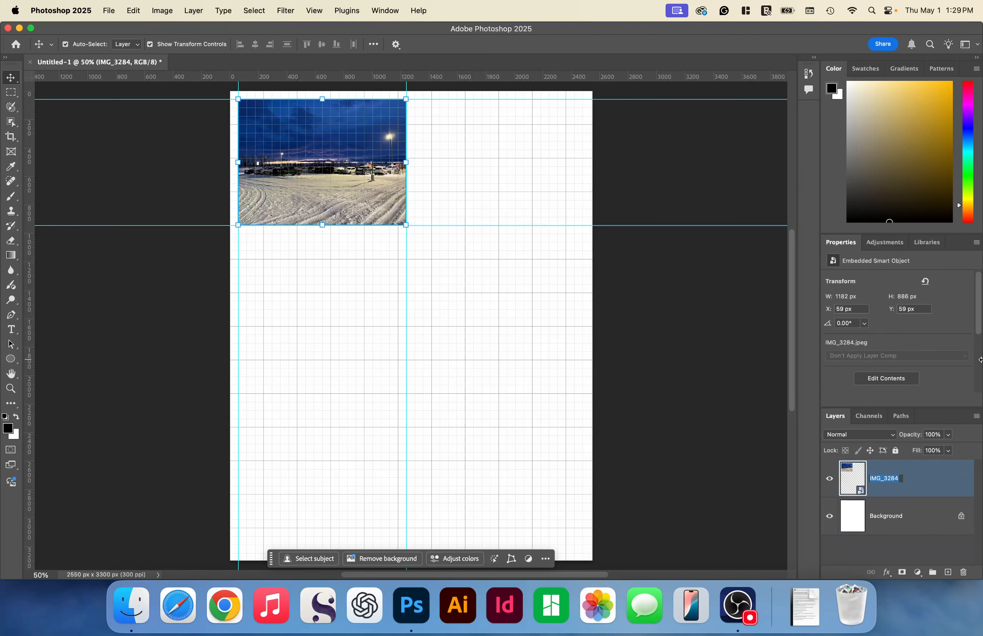
text(Original)
key(Return)
- Duplicate the Original layer, moving the copy beside the first photo to about X 1299 px with a vertical guide on its left edge
right_click(915, 476)
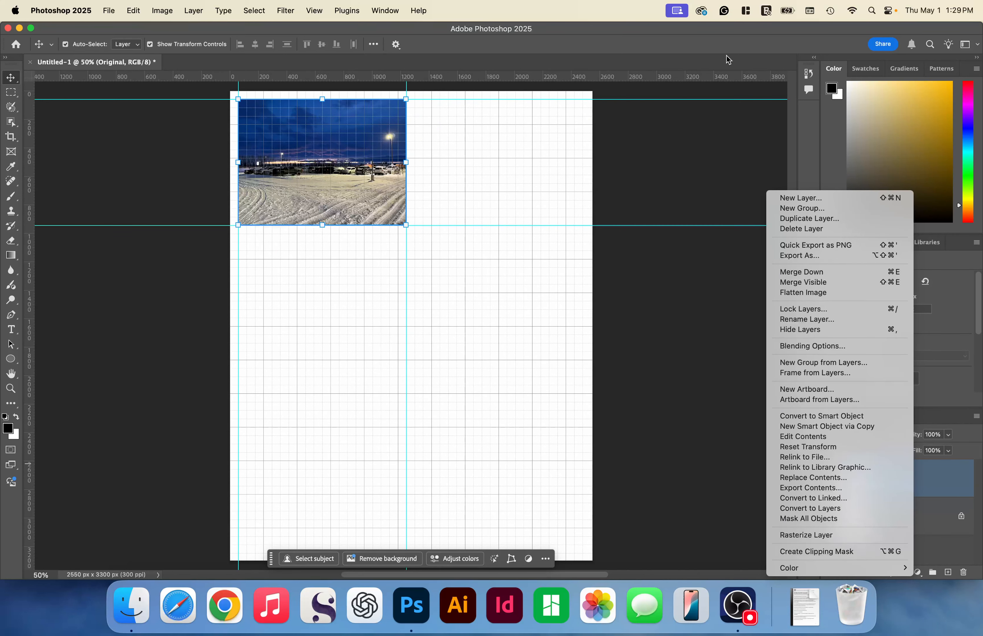
click(828, 221)
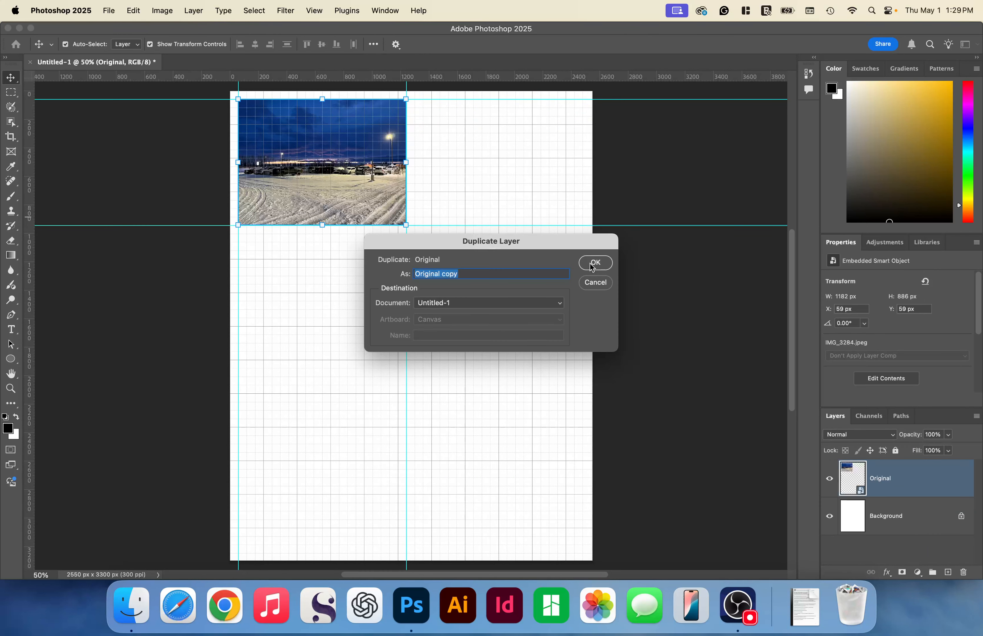
click(595, 263)
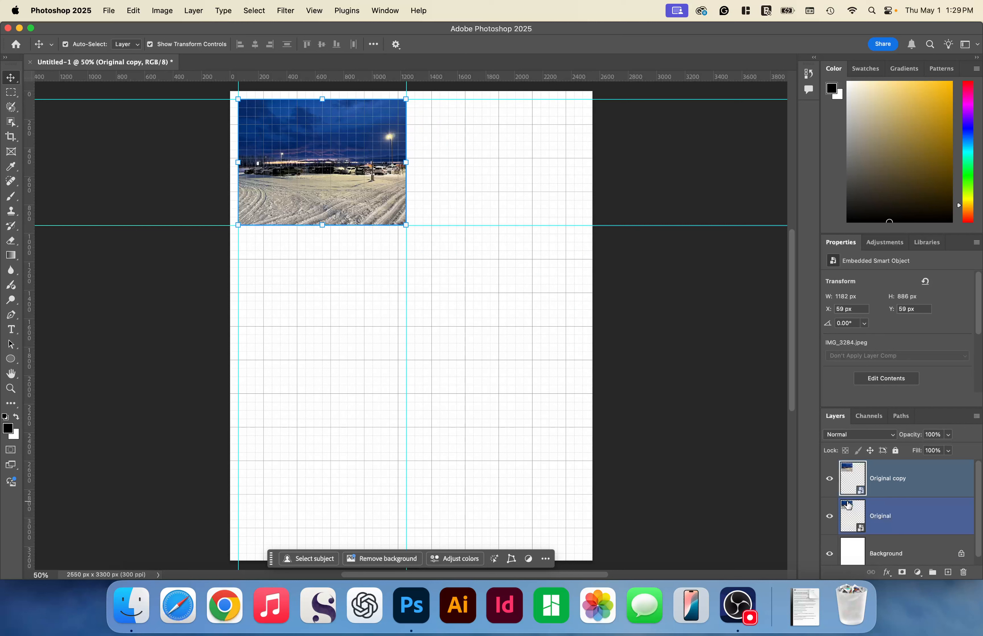
click(861, 463)
drag(291, 140, 470, 142)
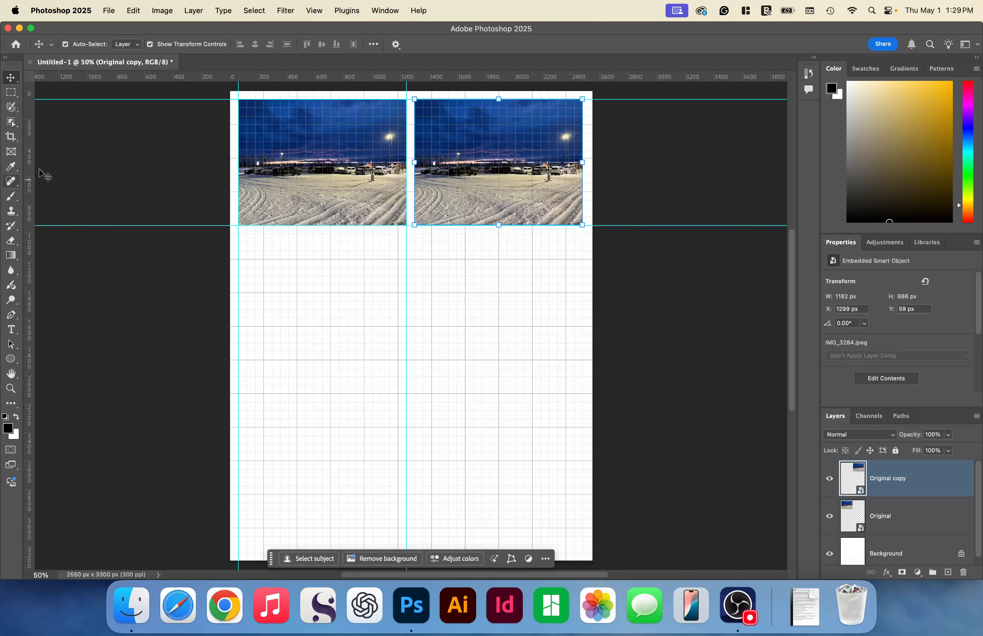
drag(29, 175, 415, 172)
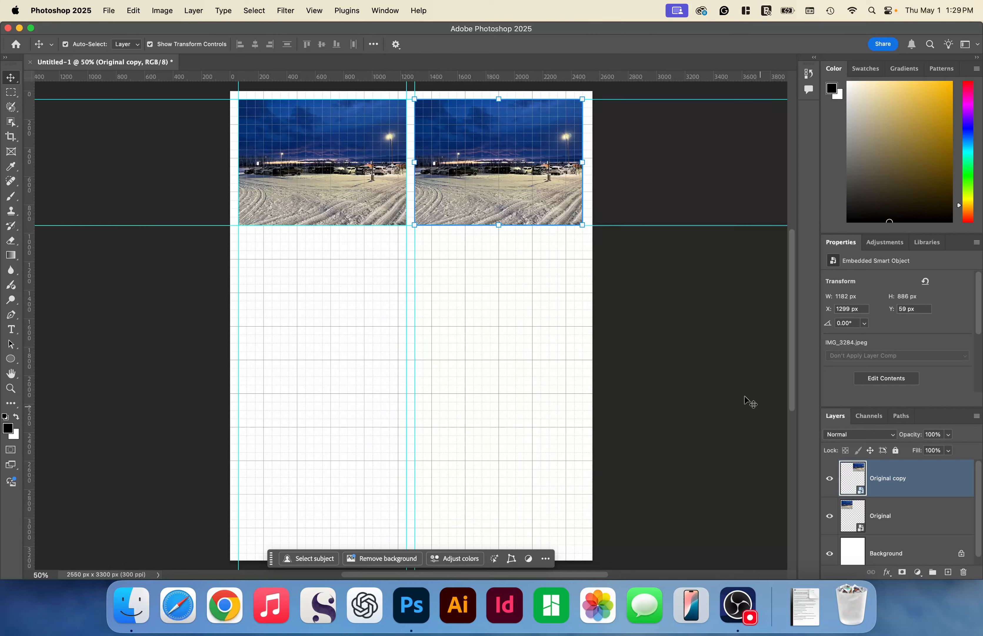
- Toggle the visibility of the Original and Original copy layers to check which photo each one holds
click(830, 516)
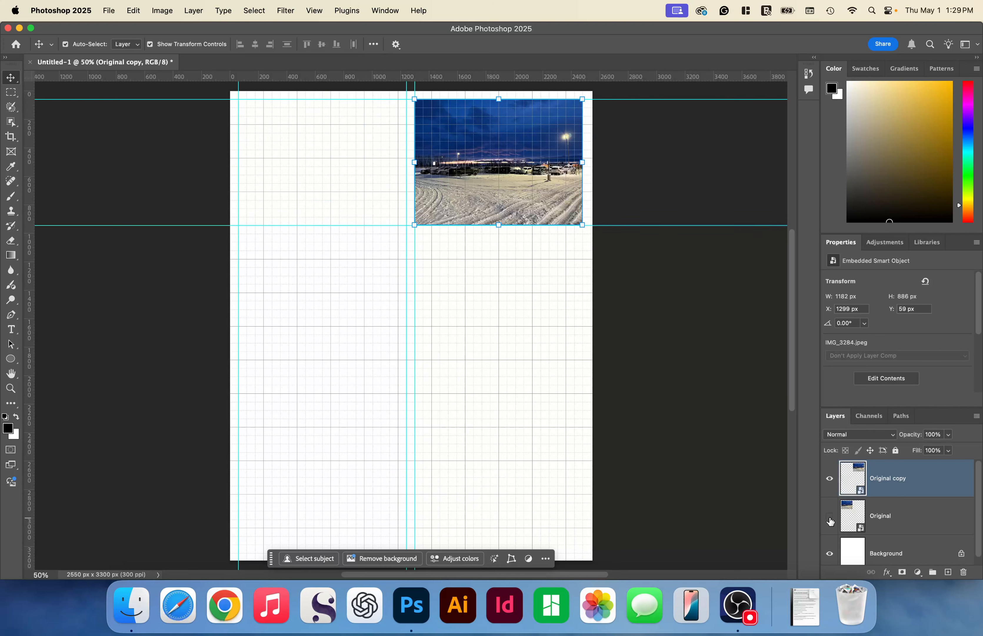
click(831, 520)
click(830, 479)
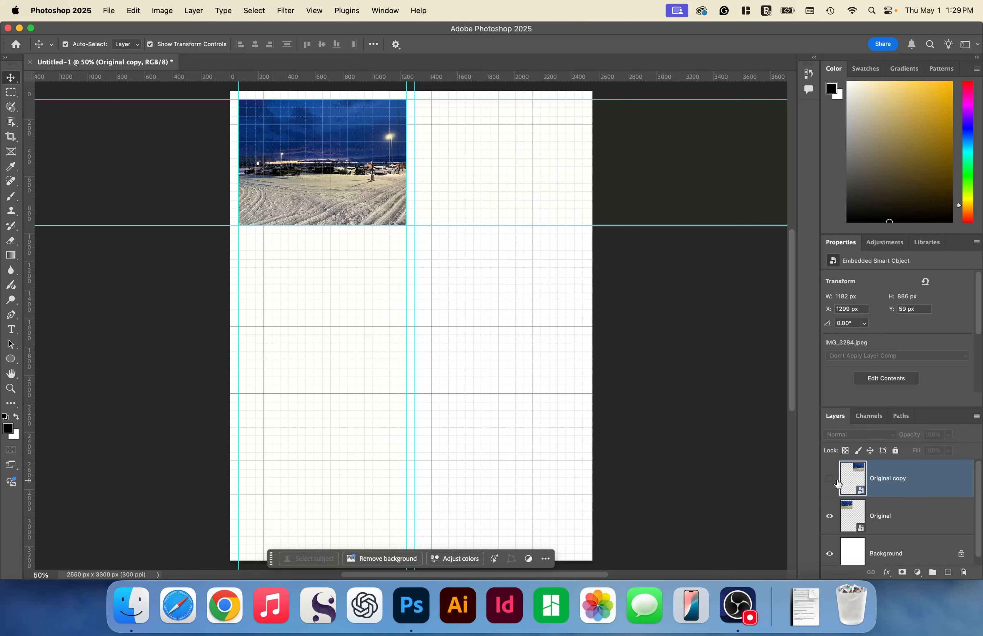
click(830, 479)
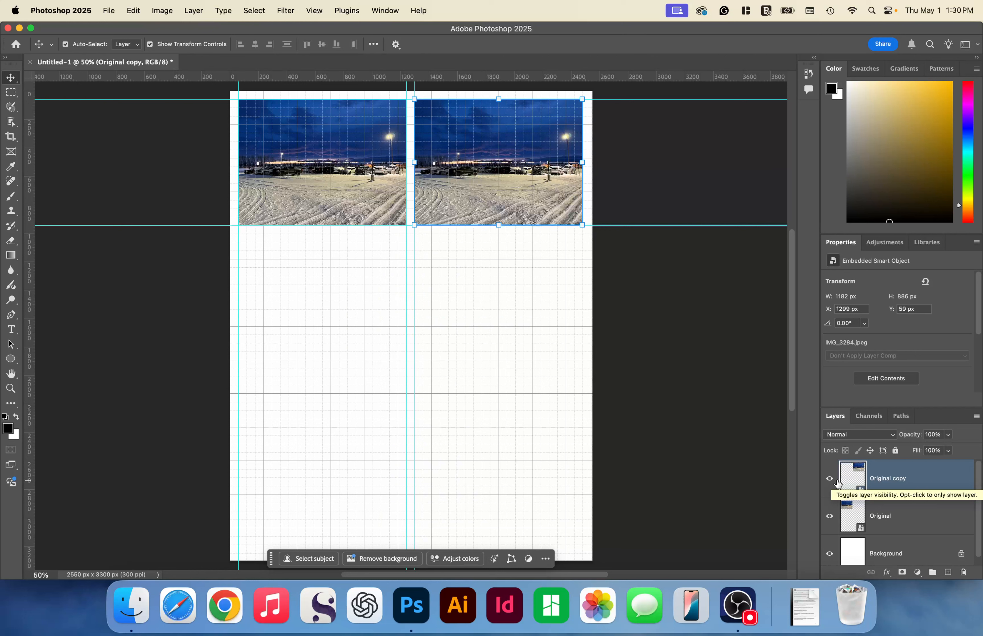
shift+click(879, 529)
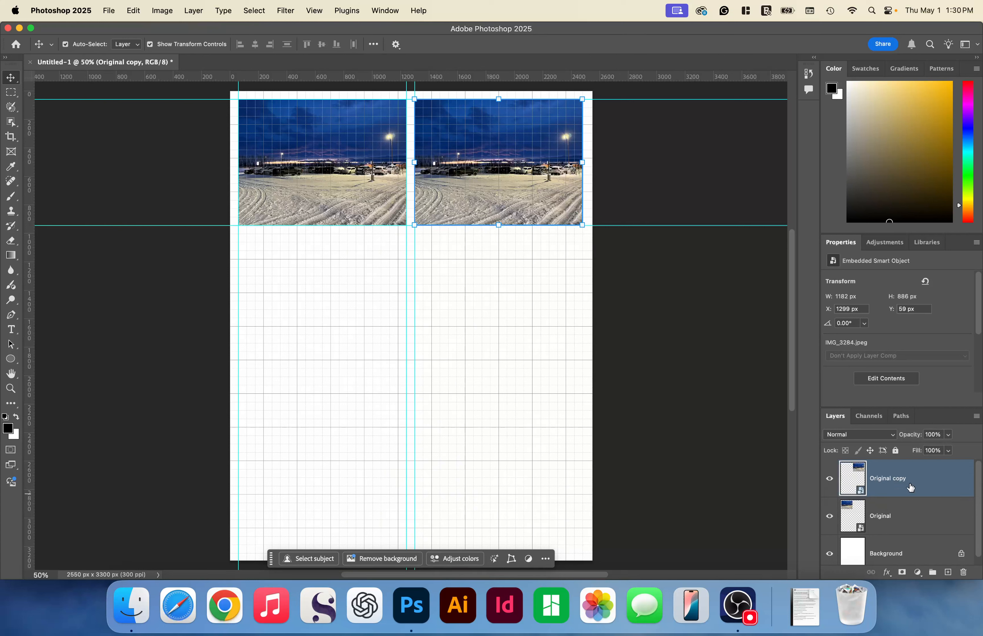
- Duplicate the Original copy layer within the same document, keeping the suggested name Original copy 2
right_click(927, 485)
click(911, 361)
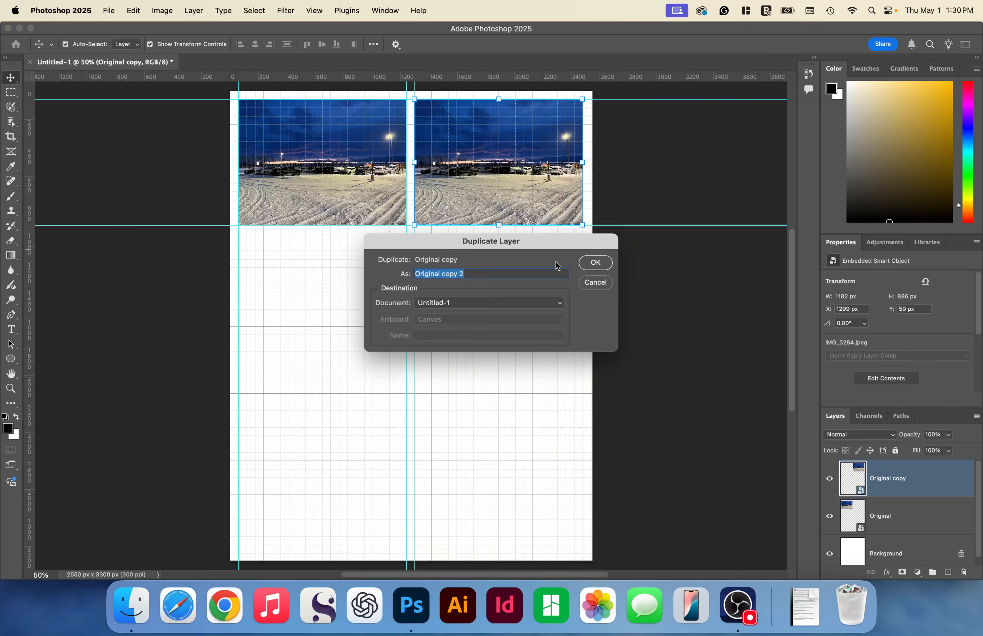
key(Return)
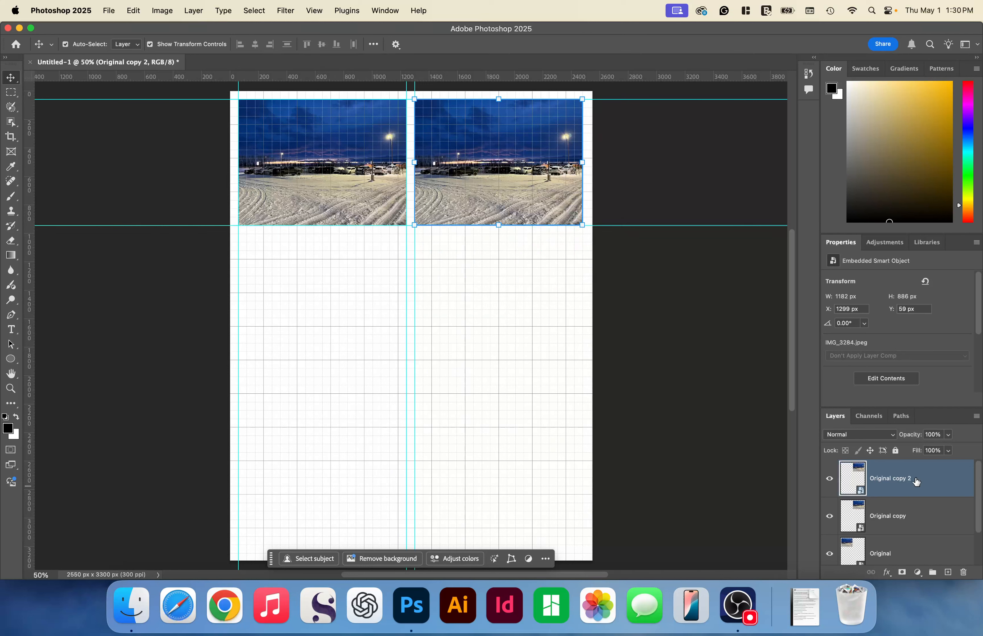
- Nudge the Original copy 2 photo straight down below the upper-right photo to about Y 1179 px
key(shift+Down)
key(shift+Down)
key(shift+Down)
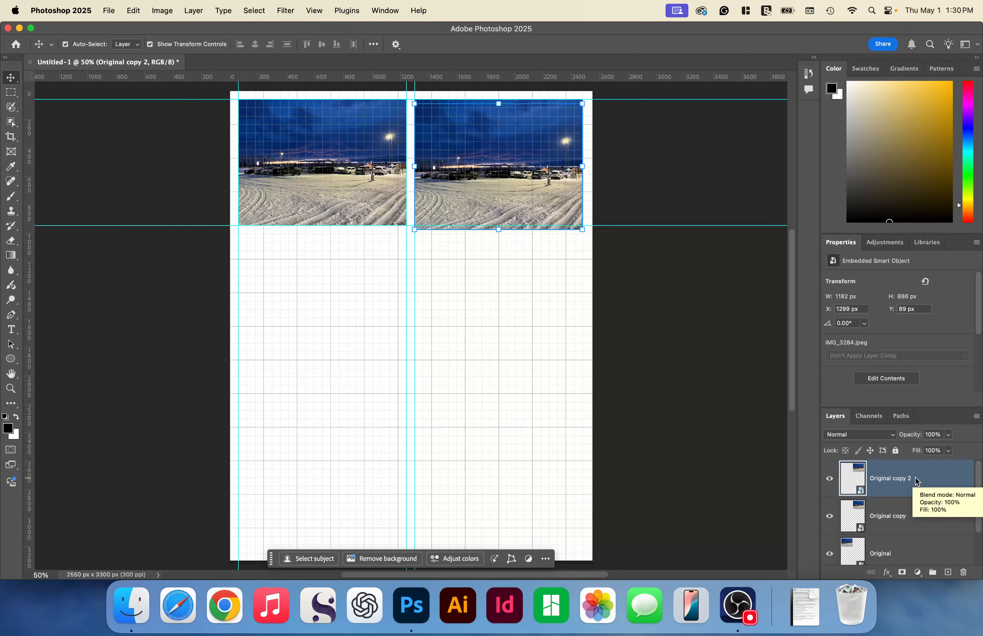
key(shift+Down)
key(shift+Down)
key(shift+Down)
key(shift+Down)
key(shift+Down)
key(shift+Down)
key(shift+Down)
key(shift+Down)
key(shift+Down)
key(shift+Down)
key(shift+Down)
key(shift+Down)
key(shift+Down)
key(shift+Down)
key(shift+Down)
key(shift+Down)
key(shift+Down)
key(shift+Down)
key(shift+Down)
key(shift+Down)
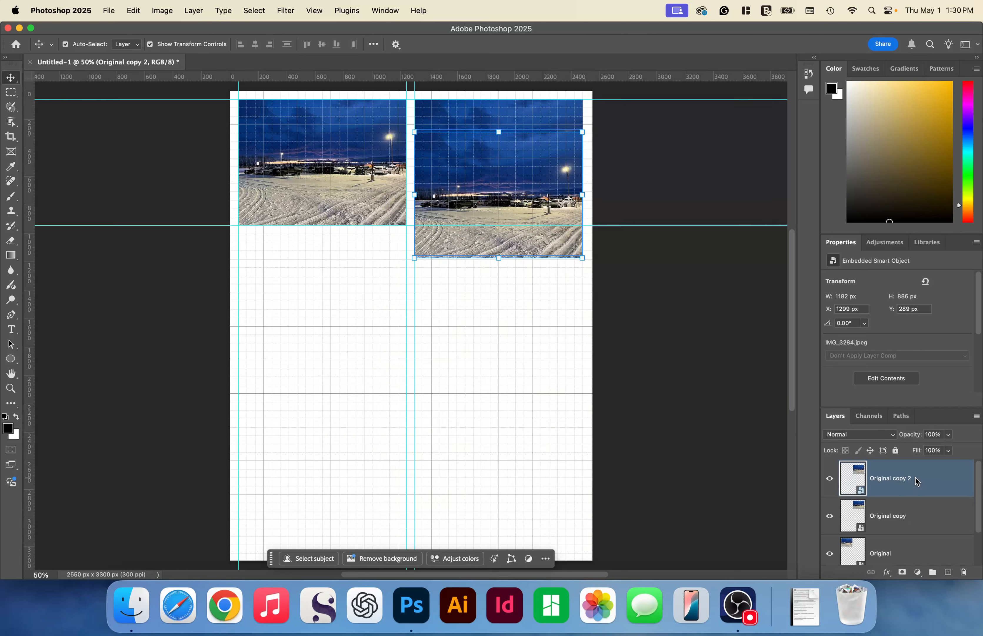
key(shift+Down)
key(shift+Down)
key(shift+Down)
key(shift+Down)
key(shift+Down)
key(shift+Down)
key(shift+Down)
key(shift+Down)
key(shift+Down)
key(shift+Down)
key(shift+Down)
key(shift+Down)
key(shift+Down)
key(shift+Down)
key(shift+Down)
key(shift+Down)
key(shift+Down)
key(shift+Down)
key(shift+Down)
key(shift+Down)
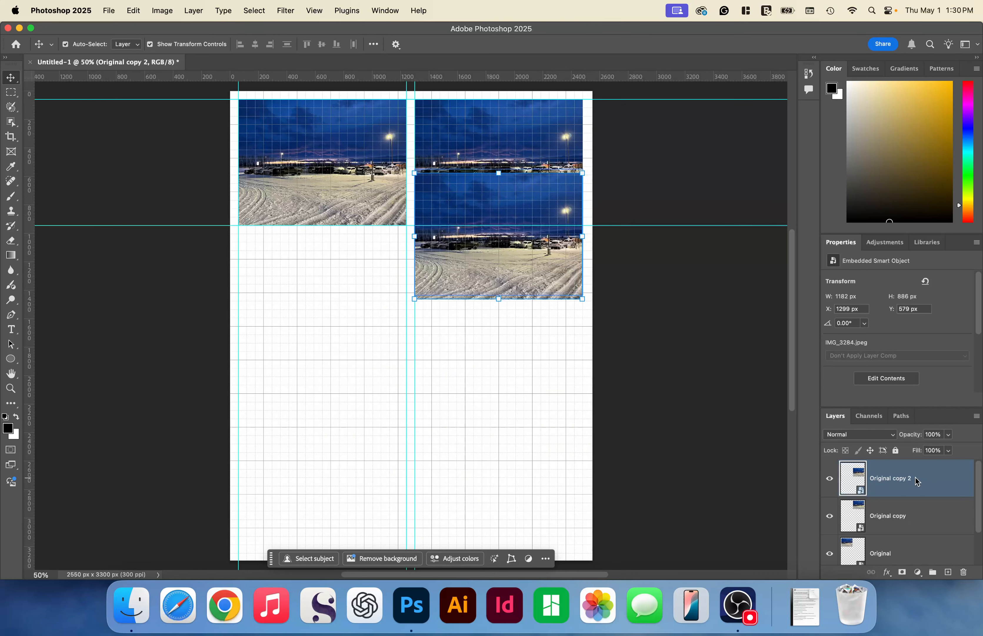
key(shift+Down)
key(shift+Down)
key(shift+Down)
key(shift+Down)
key(shift+Down)
key(shift+Down)
key(shift+Down)
key(shift+Down)
key(shift+Down)
key(shift+Down)
key(shift+Down)
key(shift+Down)
key(shift+Down)
key(shift+Down)
key(shift+Down)
key(shift+Down)
key(shift+Down)
key(shift+Down)
key(shift+Down)
key(shift+Down)
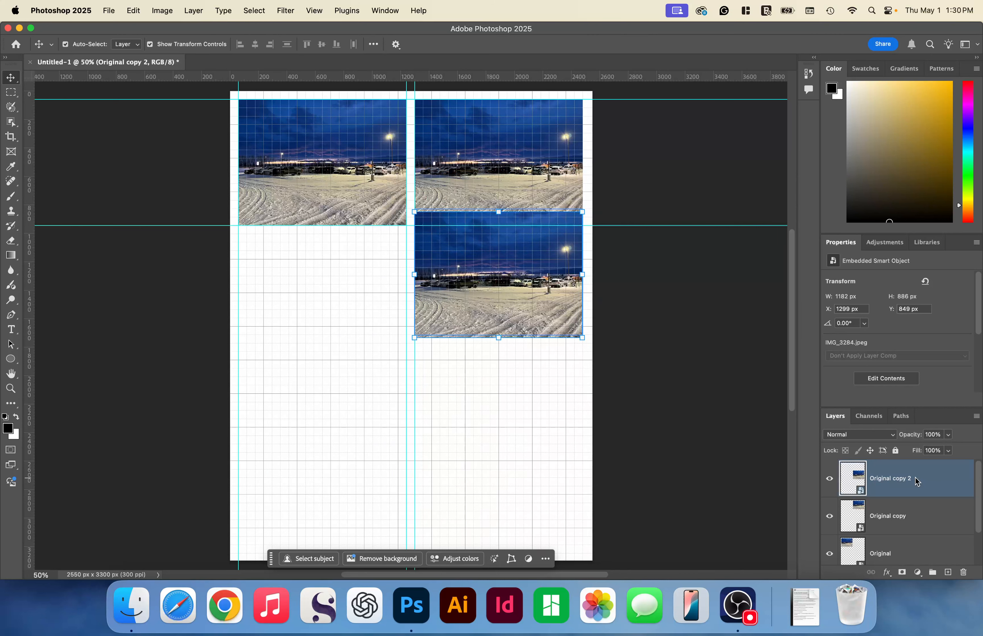
key(shift+Down)
key(shift+Down)
key(shift+Down)
key(shift+Down)
key(shift+Down)
key(shift+Down)
key(shift+Down)
key(shift+Down)
key(shift+Down)
key(shift+Down)
key(shift+Down)
key(shift+Down)
key(shift+Down)
key(shift+Down)
key(shift+Down)
key(shift+Down)
key(shift+Down)
key(shift+Down)
key(shift+Down)
key(shift+Down)
key(Down)
key(Down)
key(Down)
key(Down)
key(Down)
key(Down)
key(Down)
key(Down)
key(Down)
key(Down)
key(Down)
key(Down)
key(Down)
key(Down)
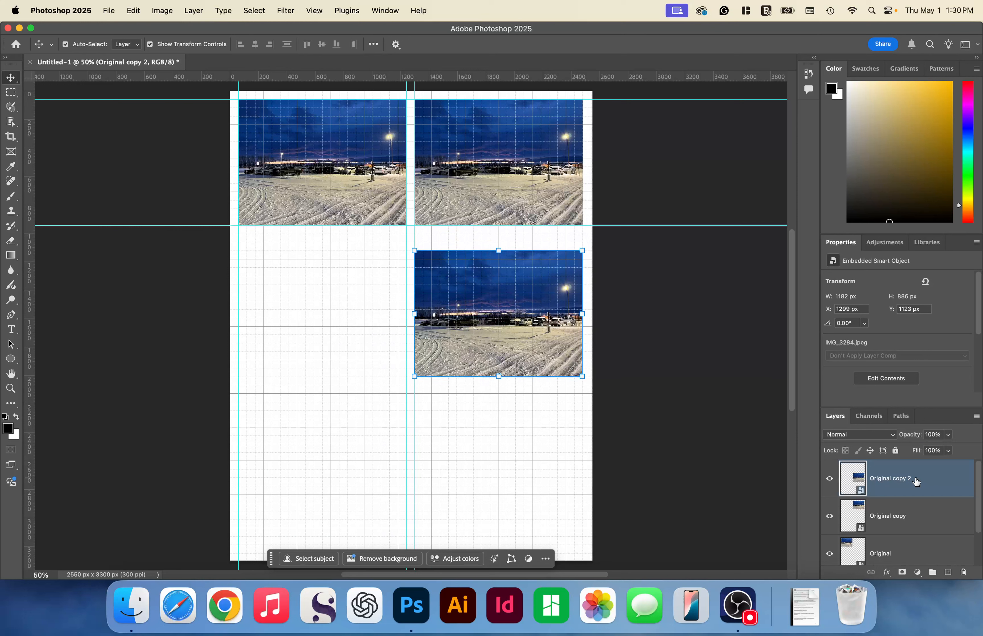
key(shift+Down)
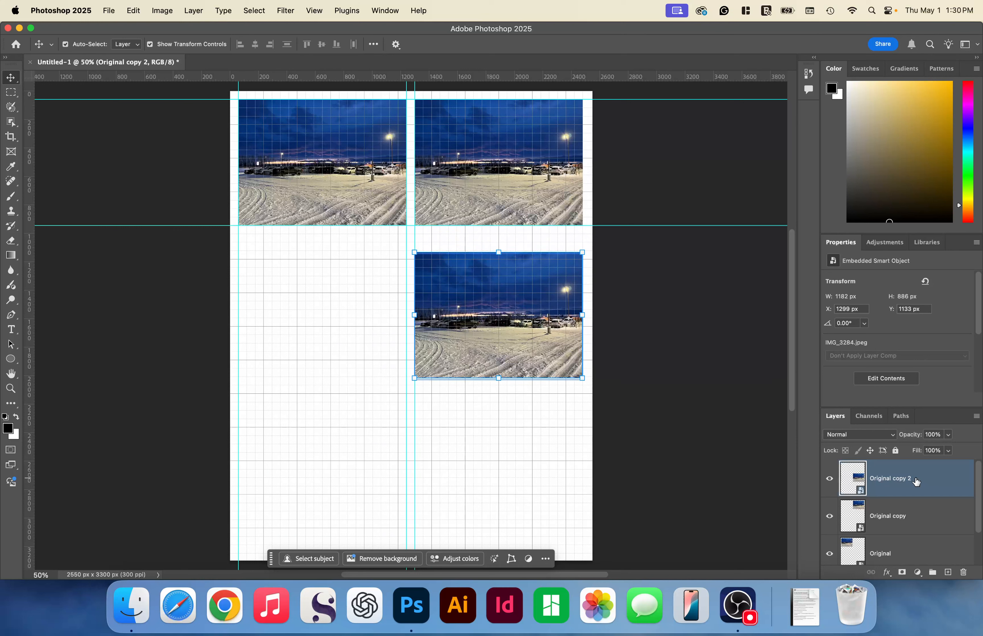
key(Up)
key(Up)
key(Up)
key(Up)
key(Up)
key(Up)
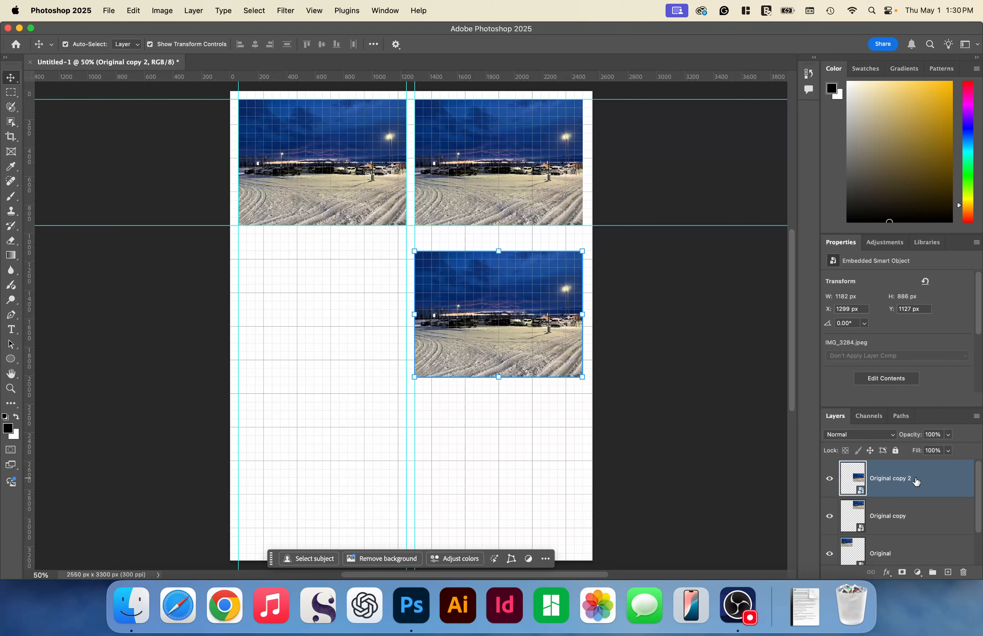
key(Down)
key(Down)
key(shift+Down)
key(shift+Down)
key(shift+Down)
key(shift+Down)
key(shift+Down)
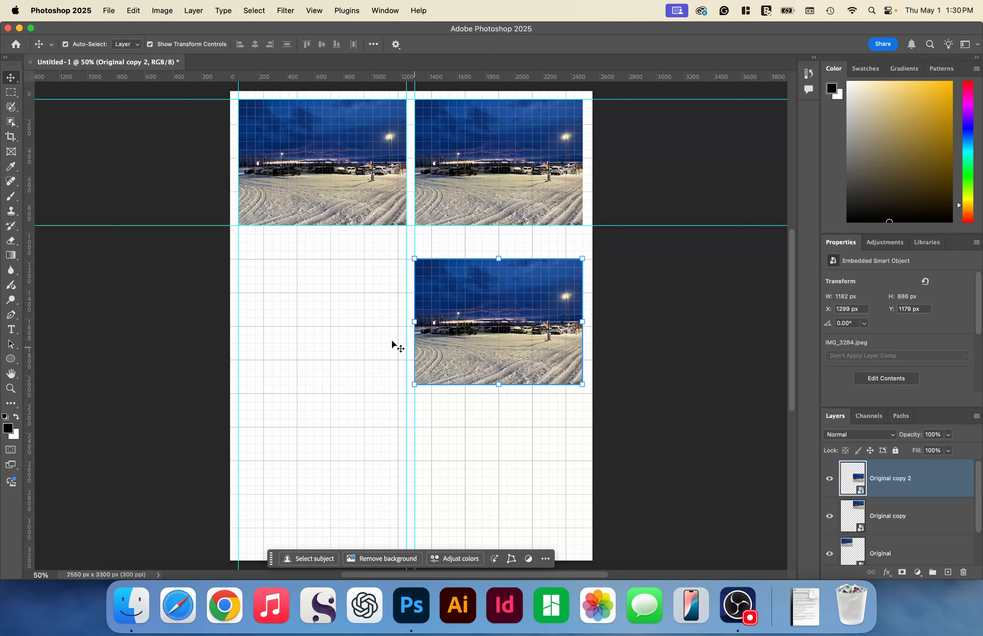
- Add a vertical guide on the right column's outer edge and horizontal guides along the bottom and top of the Original copy 2 photo
drag(397, 77, 586, 313)
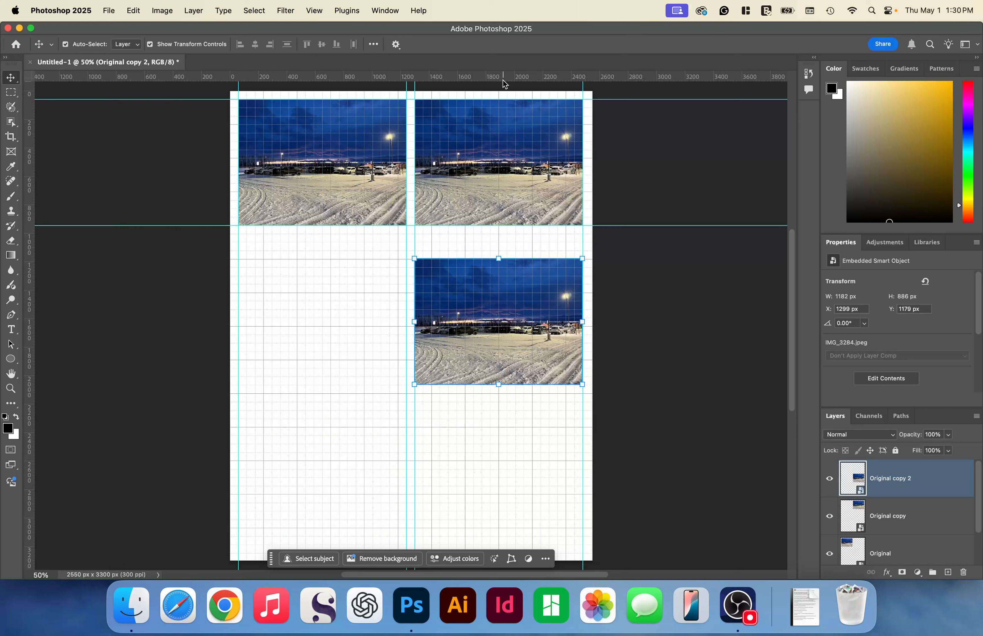
drag(504, 79, 516, 384)
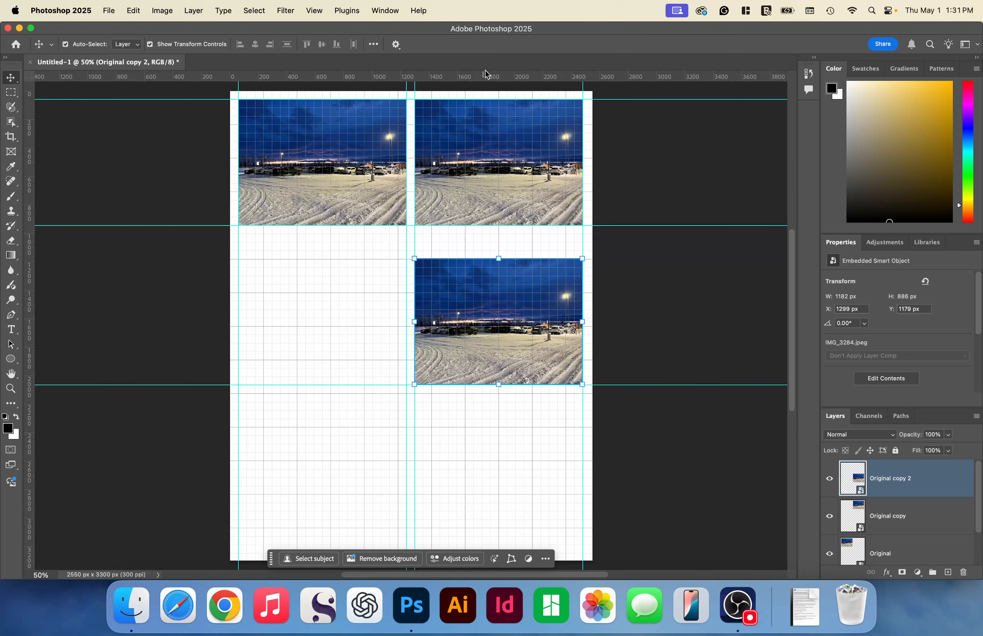
drag(488, 76, 505, 253)
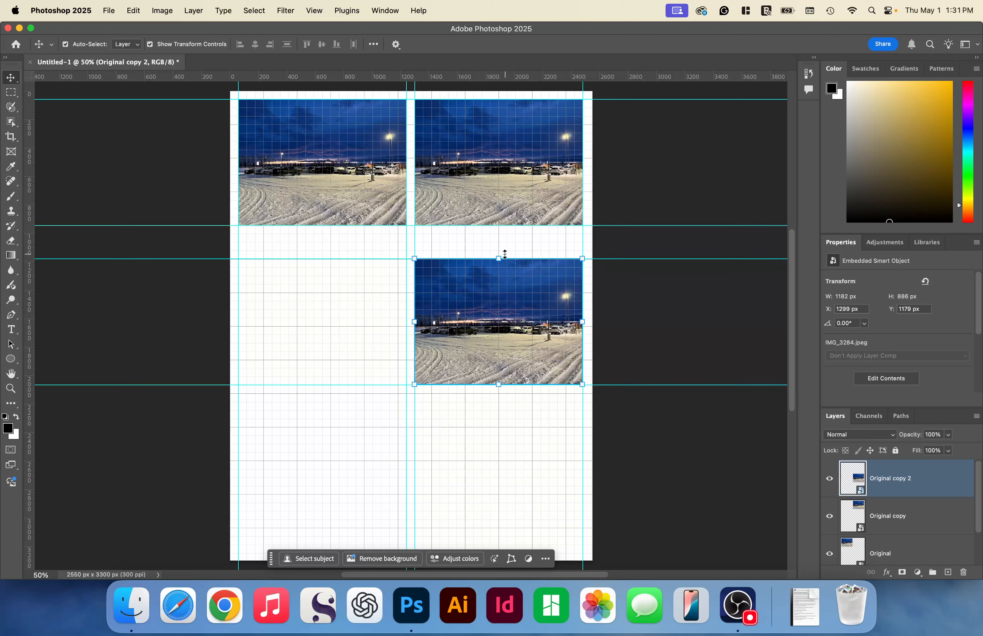
- Duplicate the Original copy 2 layer within the same document, keeping the suggested name Original copy 3
shift+click(937, 502)
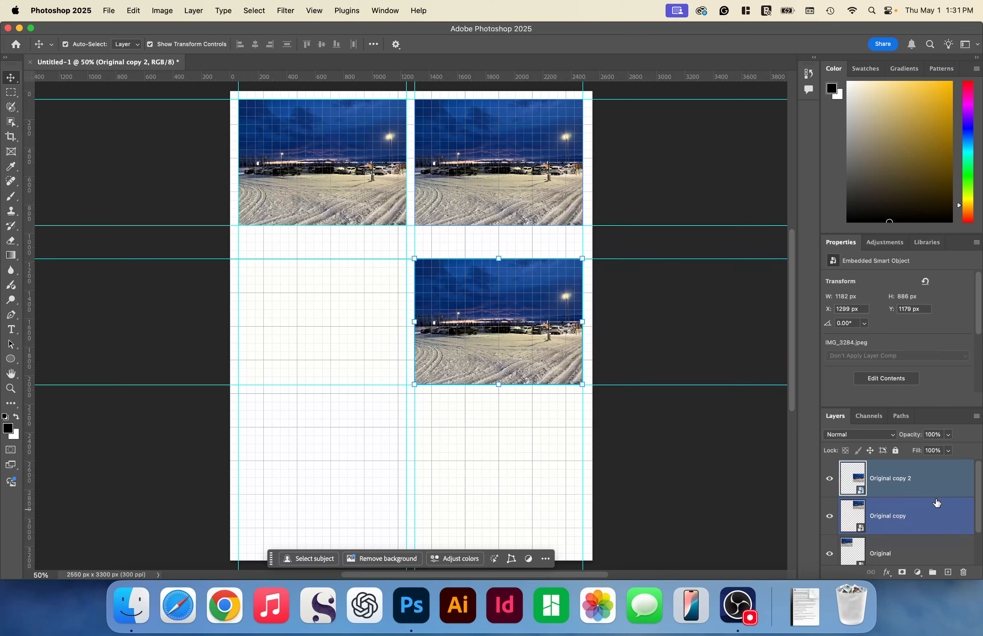
right_click(938, 502)
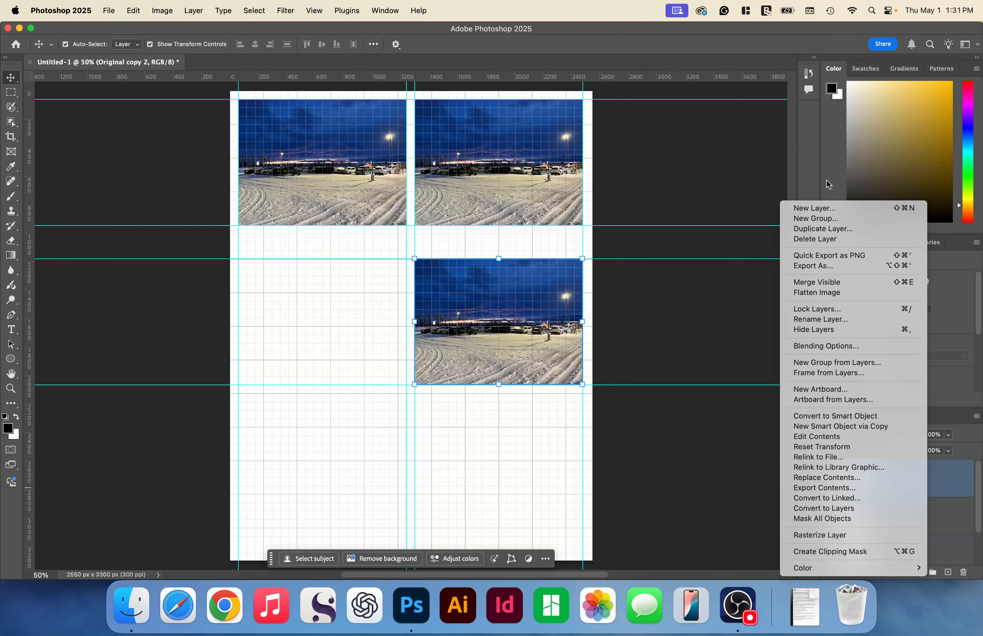
click(828, 229)
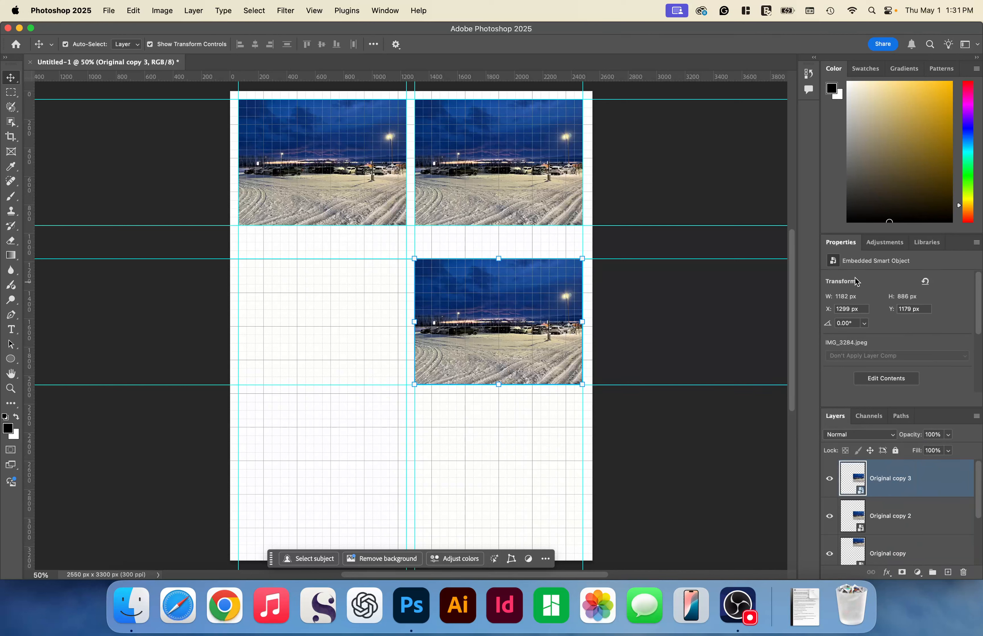
- Nudge the Original copy 3 photo straight left to X 61 px, aligning it beneath the upper-left photo
key(shift+Left)
key(shift+Left)
key(shift+Left)
key(shift+Left)
key(shift+Left)
key(shift+Left)
key(shift+Left)
key(shift+Left)
key(shift+Left)
key(shift+Left)
key(shift+Left)
key(shift+Left)
key(shift+Left)
key(shift+Left)
key(shift+Left)
key(shift+Left)
key(shift+Left)
key(shift+Left)
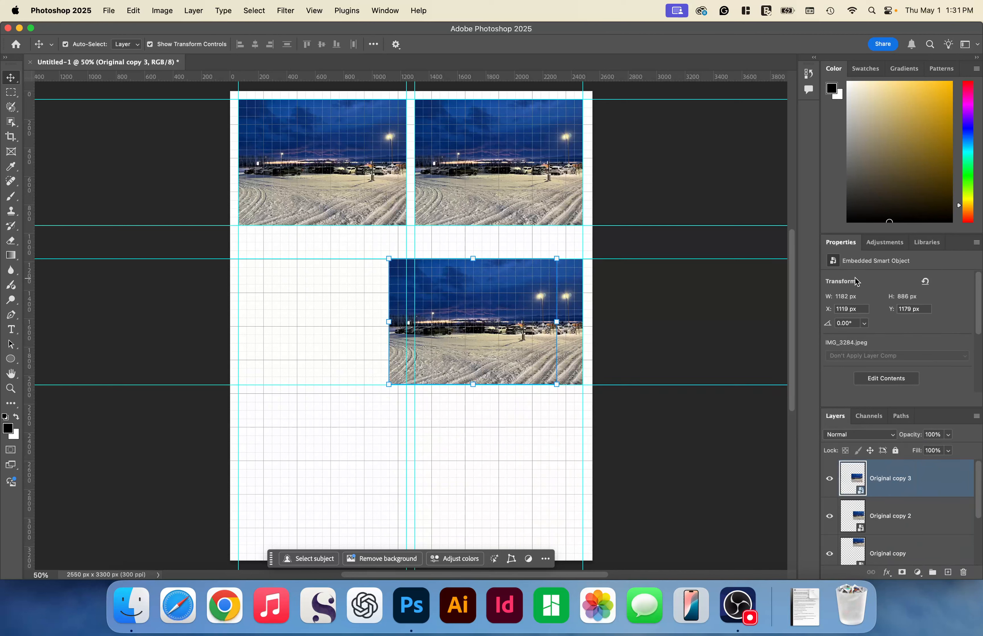
key(shift+Left)
key(shift+Left)
key(shift+Left)
key(shift+Left)
key(shift+Left)
key(shift+Left)
key(shift+Left)
key(shift+Left)
key(shift+Left)
key(shift+Left)
key(shift+Left)
key(shift+Left)
key(shift+Left)
key(shift+Left)
key(shift+Left)
key(shift+Left)
key(shift+Left)
key(shift+Left)
key(shift+Left)
key(shift+Left)
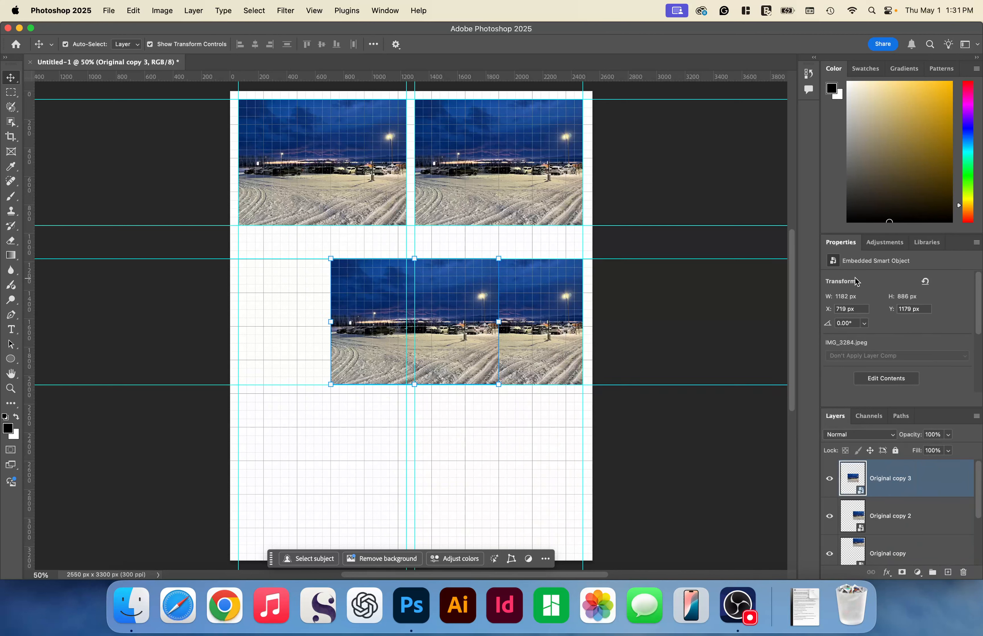
key(shift+Left)
key(shift+Left)
key(shift+Left)
key(shift+Left)
key(shift+Left)
key(shift+Left)
key(shift+Left)
key(shift+Left)
key(shift+Left)
key(shift+Left)
key(shift+Left)
key(shift+Left)
key(shift+Left)
key(shift+Left)
key(shift+Left)
key(shift+Left)
key(shift+Left)
key(shift+Left)
key(shift+Left)
key(shift+Left)
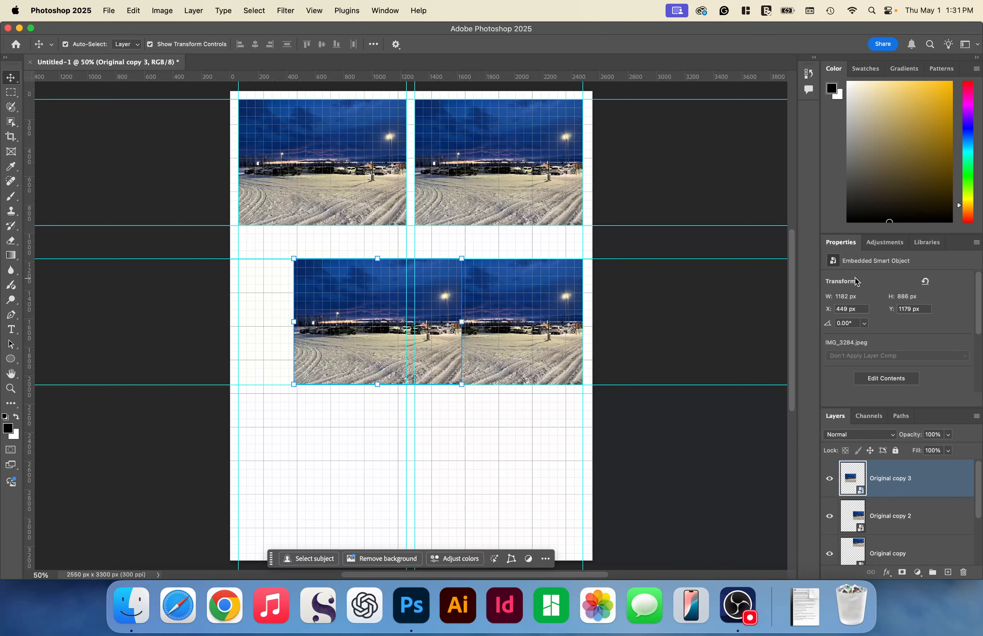
key(shift+Left)
key(shift+Left)
key(shift+Left)
key(shift+Left)
key(shift+Left)
key(shift+Left)
key(shift+Left)
key(shift+Left)
key(shift+Left)
key(shift+Left)
key(shift+Left)
key(shift+Left)
key(shift+Left)
key(shift+Left)
key(shift+Left)
key(shift+Left)
key(shift+Left)
key(shift+Left)
key(shift+Left)
key(shift+Left)
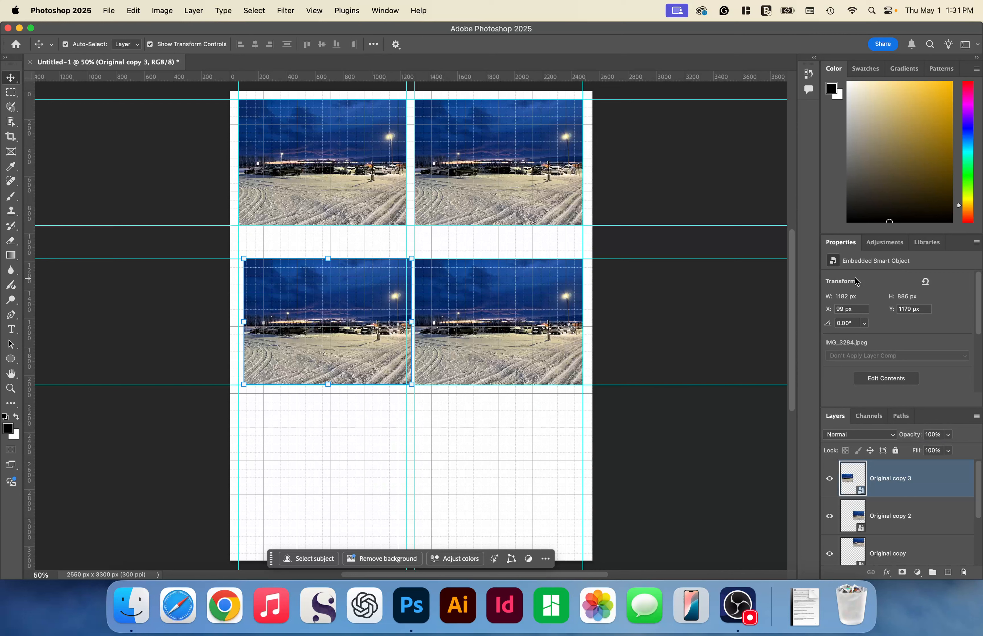
key(shift+Left)
key(shift+Left)
key(shift+Left)
key(Left)
key(Left)
key(Left)
key(Left)
key(Left)
key(Left)
key(Left)
key(Left)
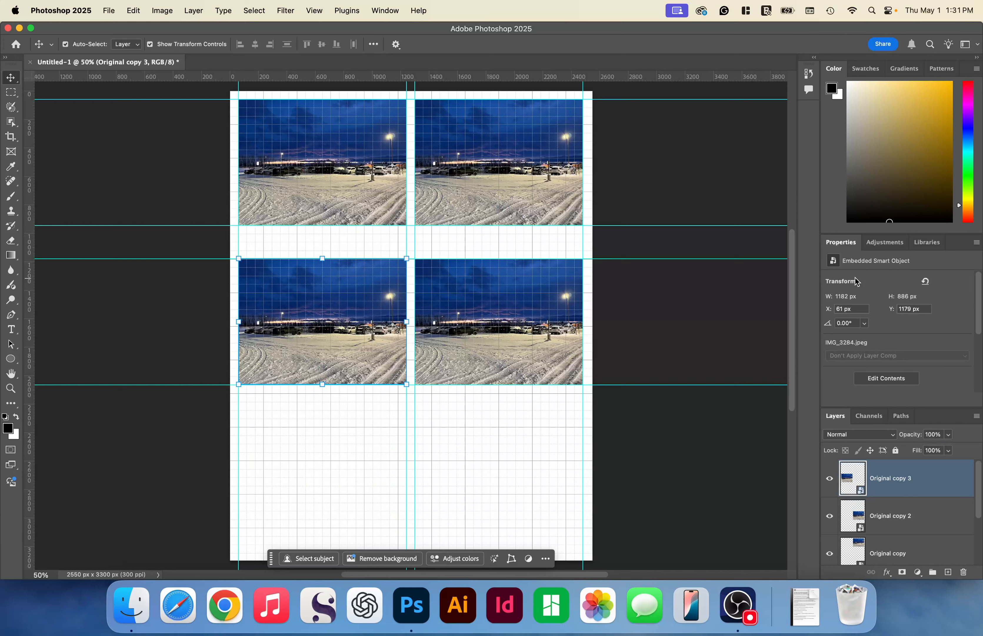
- Duplicate the Original copy 3 layer as Original copy 4 and nudge the copy straight down to about Y 2259 px
click(848, 228)
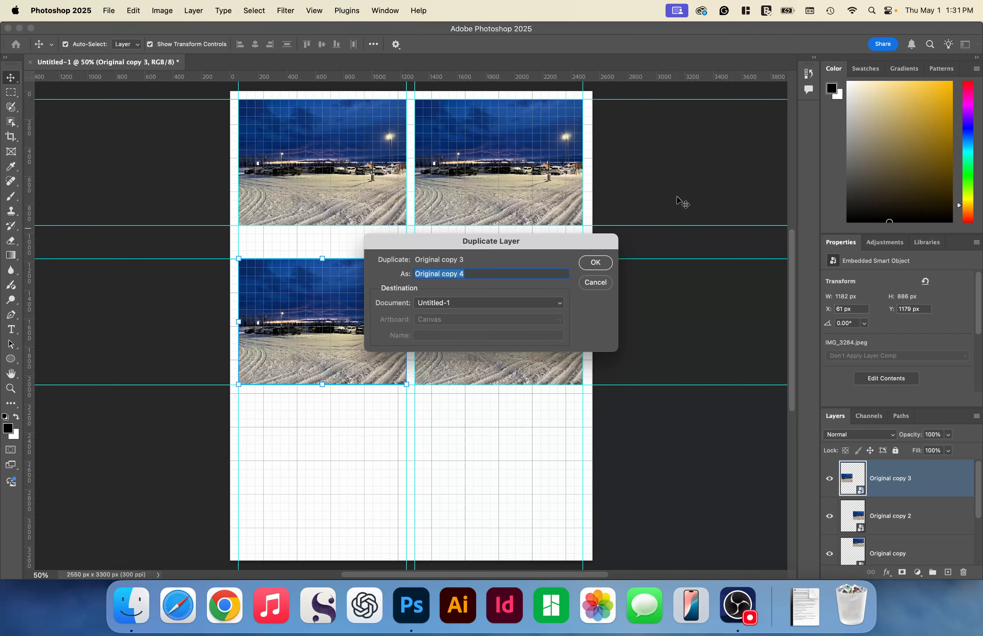
click(596, 263)
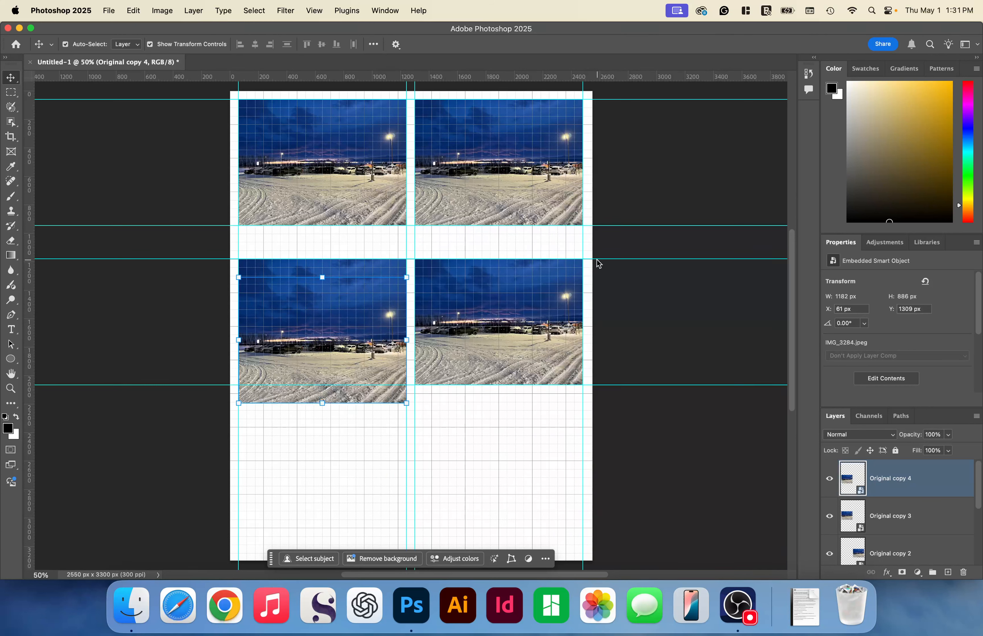
key(shift+Down)
key(shift+Down)
key(shift+Down)
key(shift+Down)
key(shift+Down)
key(shift+Down)
key(shift+Down)
key(shift+Down)
key(shift+Down)
key(shift+Down)
key(shift+Down)
key(shift+Down)
key(shift+Down)
key(shift+Down)
key(shift+Down)
key(shift+Down)
key(shift+Down)
key(shift+Down)
key(shift+Down)
key(shift+Down)
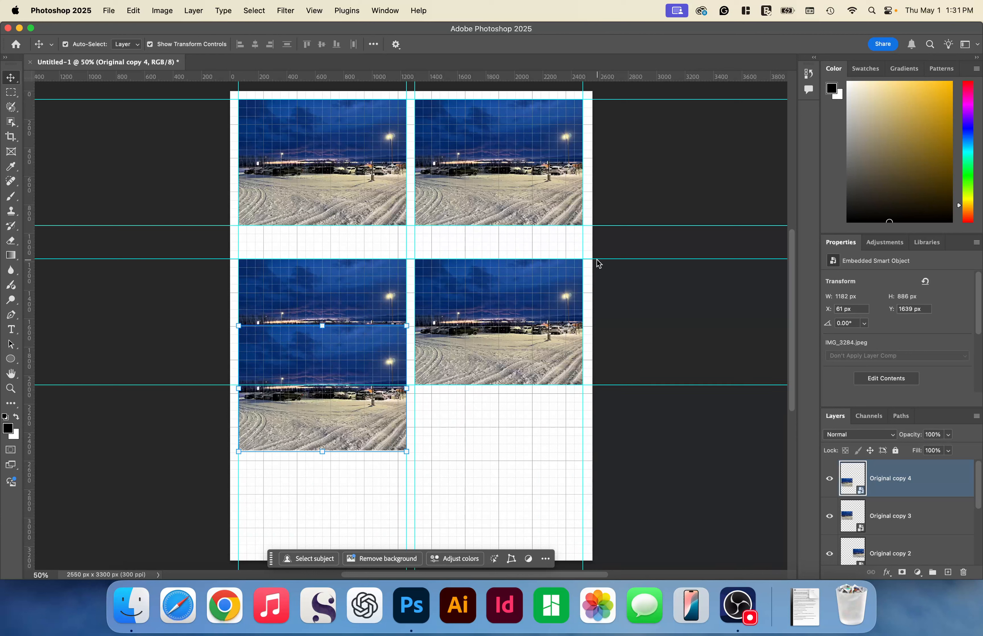
key(shift+Down)
key(shift+Down)
key(shift+Down)
key(shift+Down)
key(shift+Down)
key(shift+Down)
key(shift+Down)
key(shift+Down)
key(shift+Down)
key(shift+Down)
key(shift+Down)
key(shift+Down)
key(shift+Down)
key(shift+Down)
key(shift+Down)
key(shift+Down)
key(shift+Down)
key(shift+Down)
key(shift+Down)
key(shift+Down)
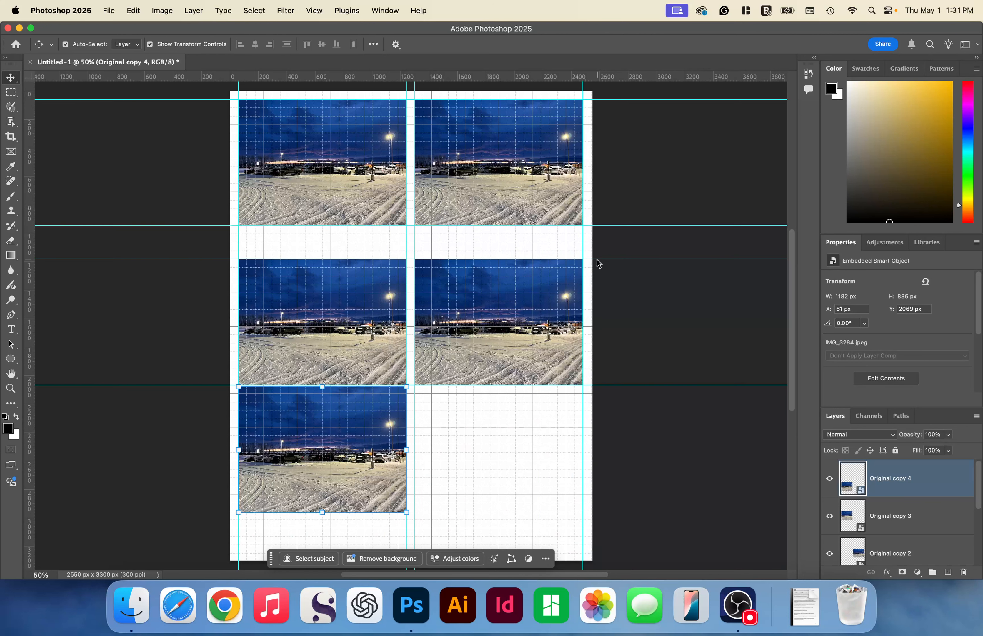
key(shift+Down)
key(shift+Down)
key(shift+Down)
key(shift+Down)
key(shift+Down)
key(shift+Down)
key(shift+Down)
key(shift+Down)
key(shift+Down)
key(shift+Down)
key(shift+Down)
key(shift+Down)
key(shift+Down)
key(shift+Down)
key(shift+Down)
key(shift+Down)
key(shift+Down)
key(shift+Down)
key(shift+Down)
key(shift+Down)
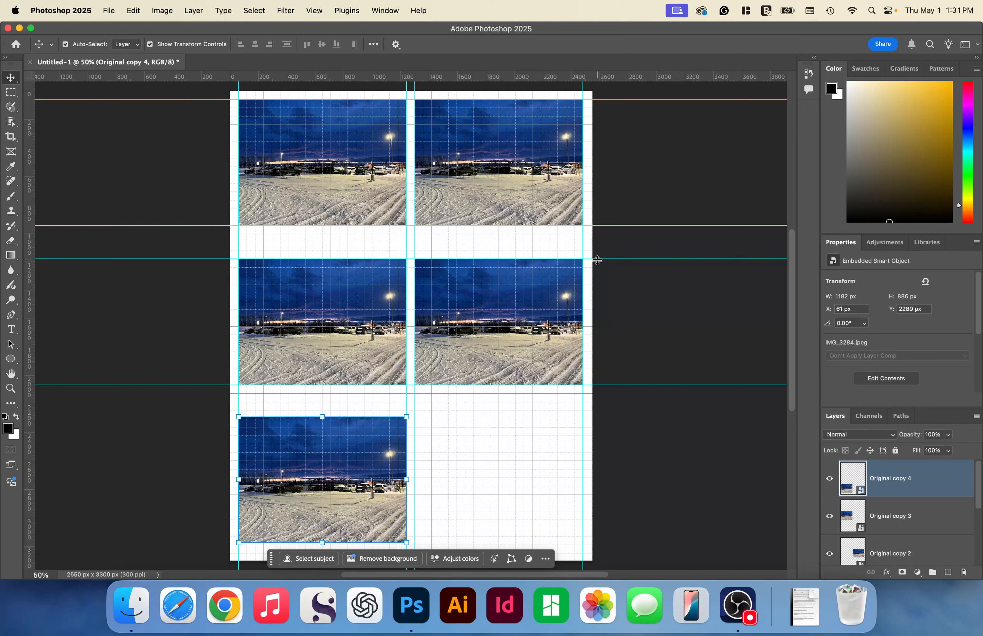
key(shift+Down)
key(shift+Down)
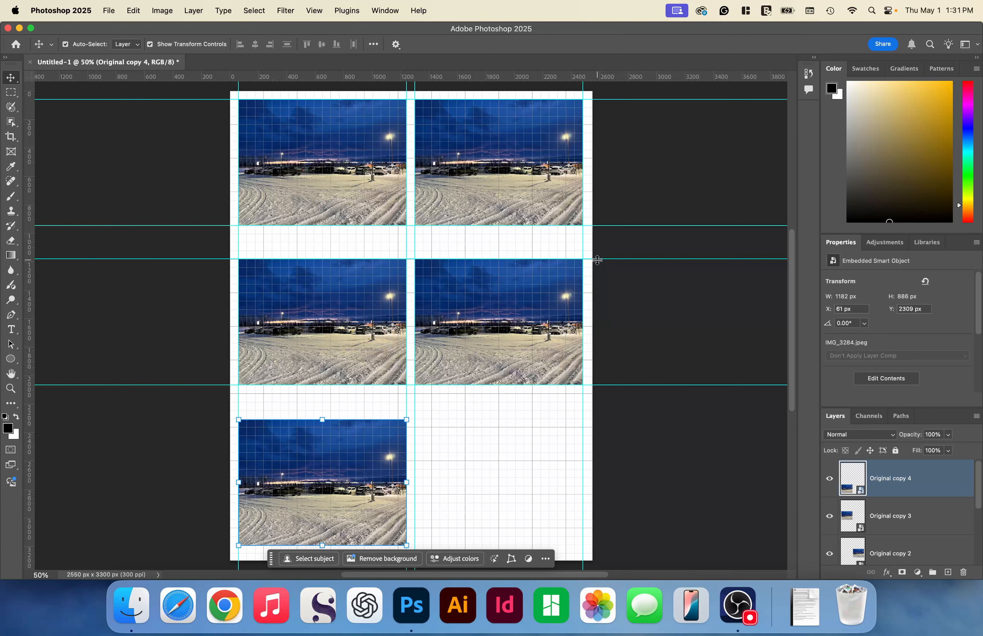
key(shift+Up)
key(shift+Up)
key(shift+Up)
key(shift+Up)
key(shift+Up)
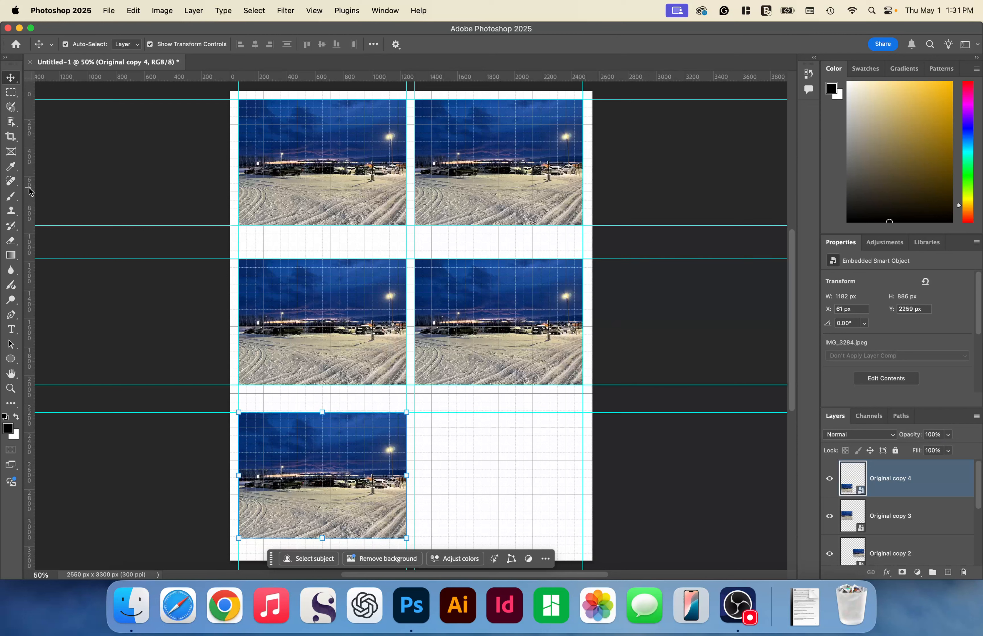
- Place horizontal guides along the top and bottom edges of the third-row Original copy 4 photo
drag(31, 192, 21, 407)
drag(22, 407, 275, 550)
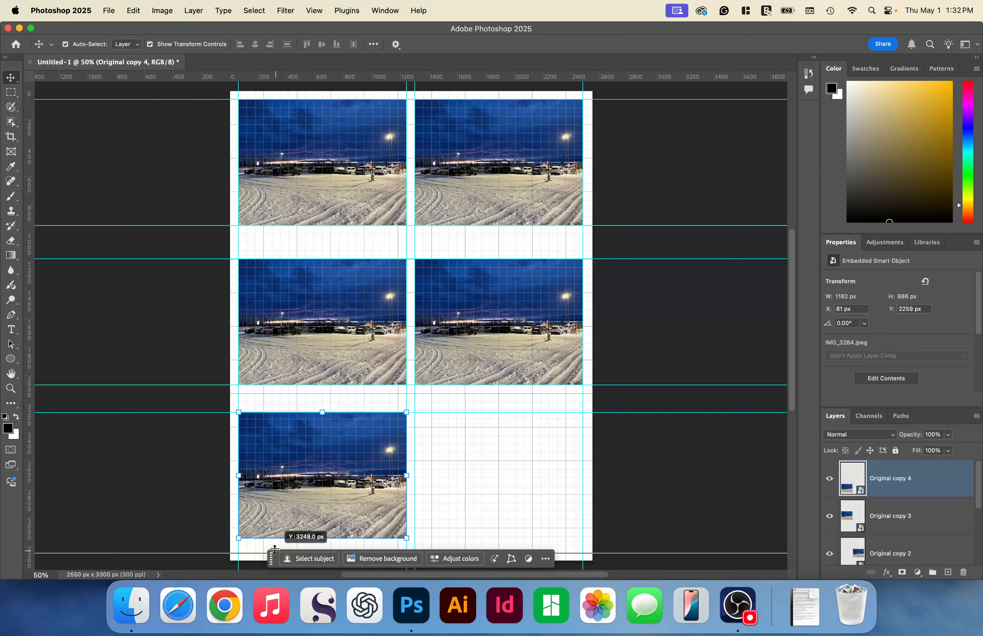
drag(275, 549, 275, 538)
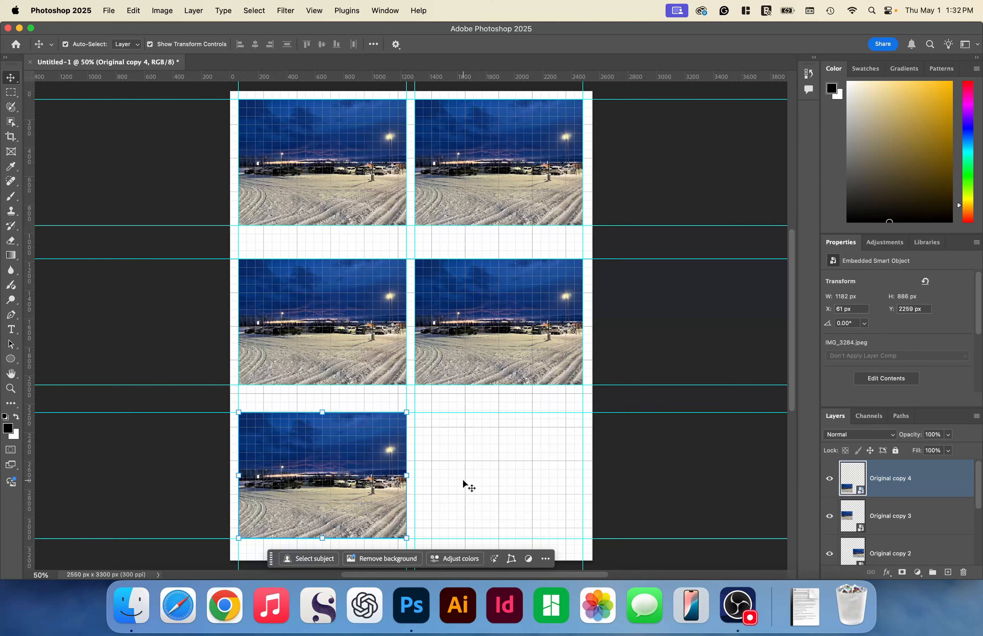
- Duplicate the Original copy 4 layer within the same document, keeping the suggested name Original copy 5
right_click(893, 478)
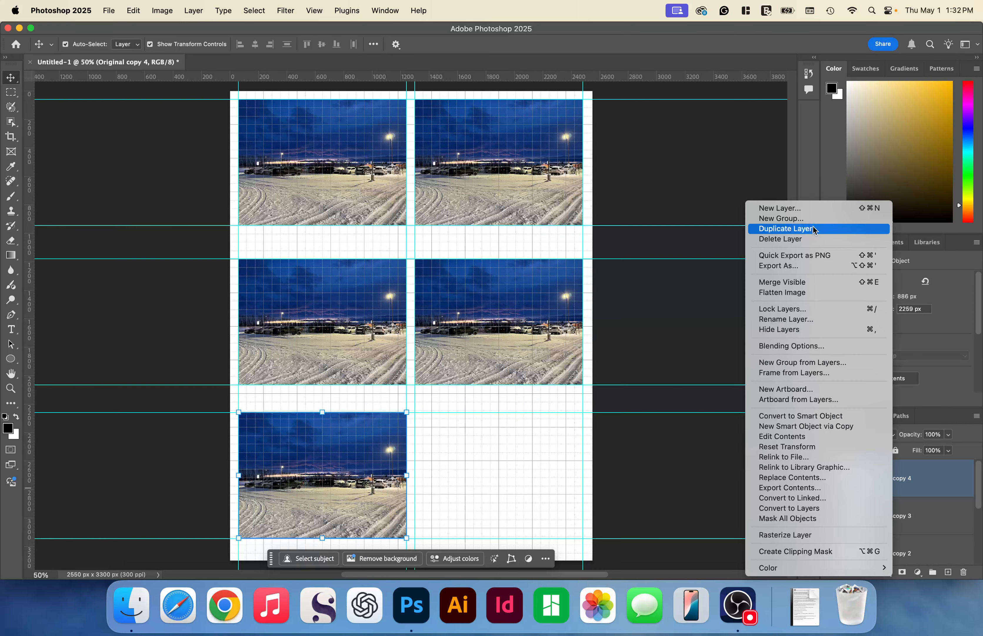
click(810, 229)
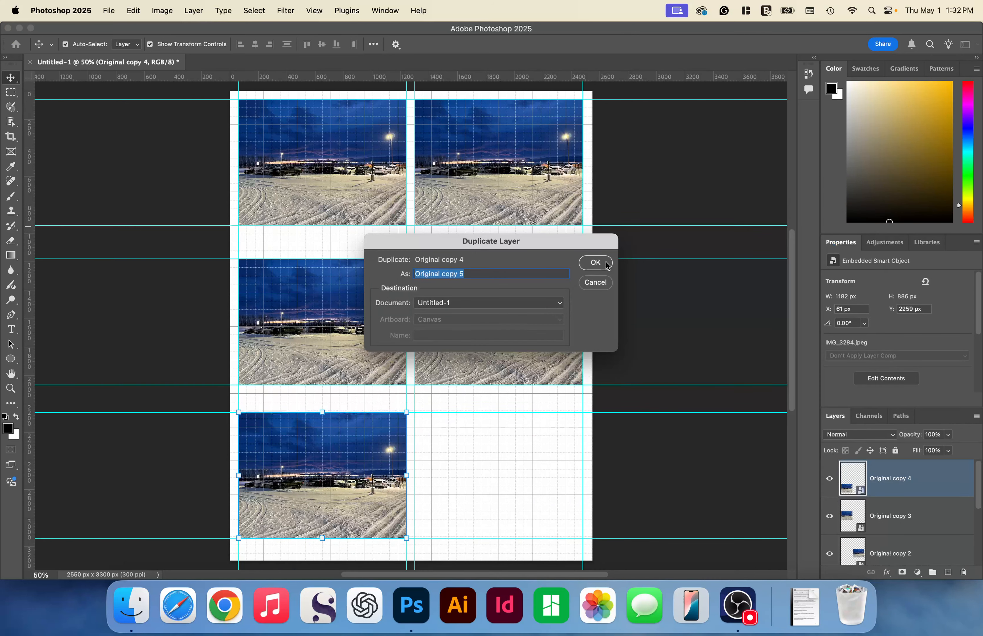
click(596, 263)
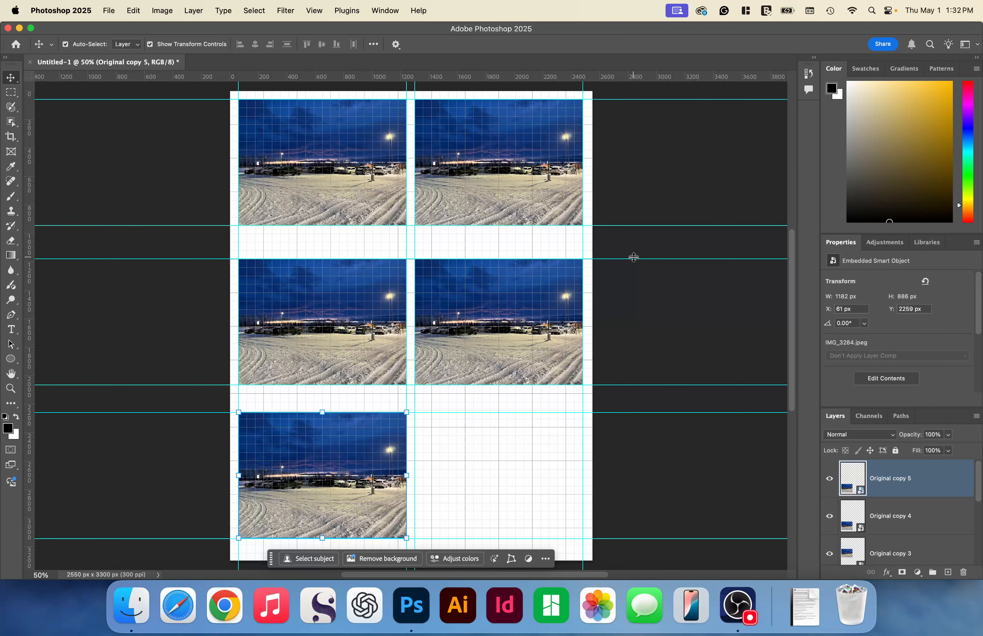
- Nudge the Original copy 5 photo straight right into the second column at X 1301 px, then deselect it
key(shift+Right)
key(shift+Right)
key(shift+Right)
key(shift+Right)
key(shift+Right)
key(shift+Right)
key(shift+Right)
key(shift+Right)
key(shift+Right)
key(shift+Right)
key(shift+Right)
key(shift+Right)
key(shift+Right)
key(shift+Right)
key(shift+Right)
key(shift+Right)
key(shift+Right)
key(shift+Right)
key(shift+Right)
key(shift+Right)
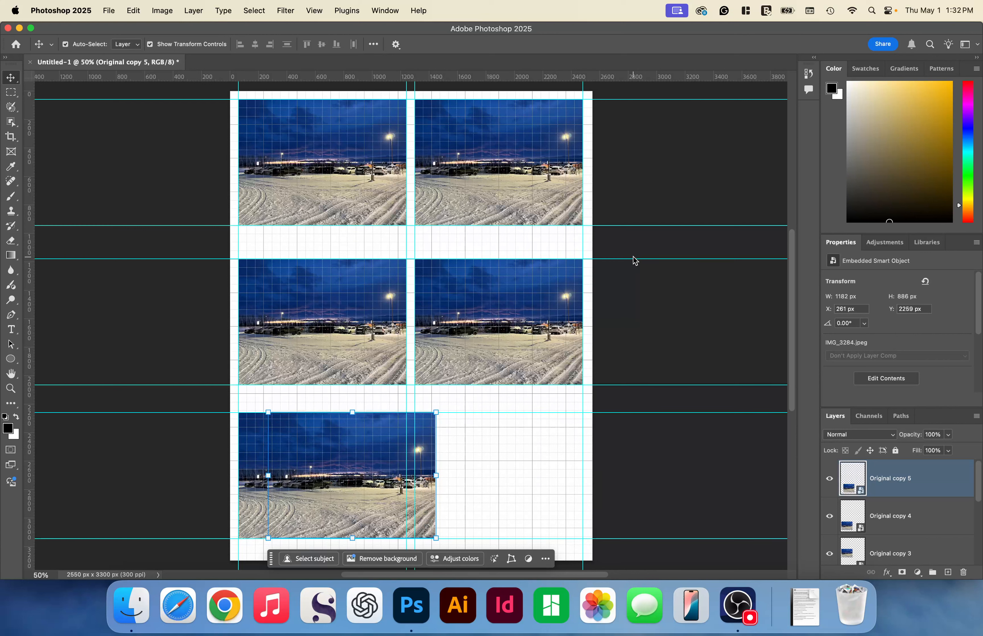
key(shift+Right)
key(shift+Right)
key(shift+Right)
key(shift+Right)
key(shift+Right)
key(shift+Right)
key(shift+Right)
key(shift+Right)
key(shift+Right)
key(shift+Right)
key(shift+Right)
key(shift+Right)
key(shift+Right)
key(shift+Right)
key(shift+Right)
key(shift+Right)
key(shift+Right)
key(shift+Right)
key(shift+Right)
key(shift+Right)
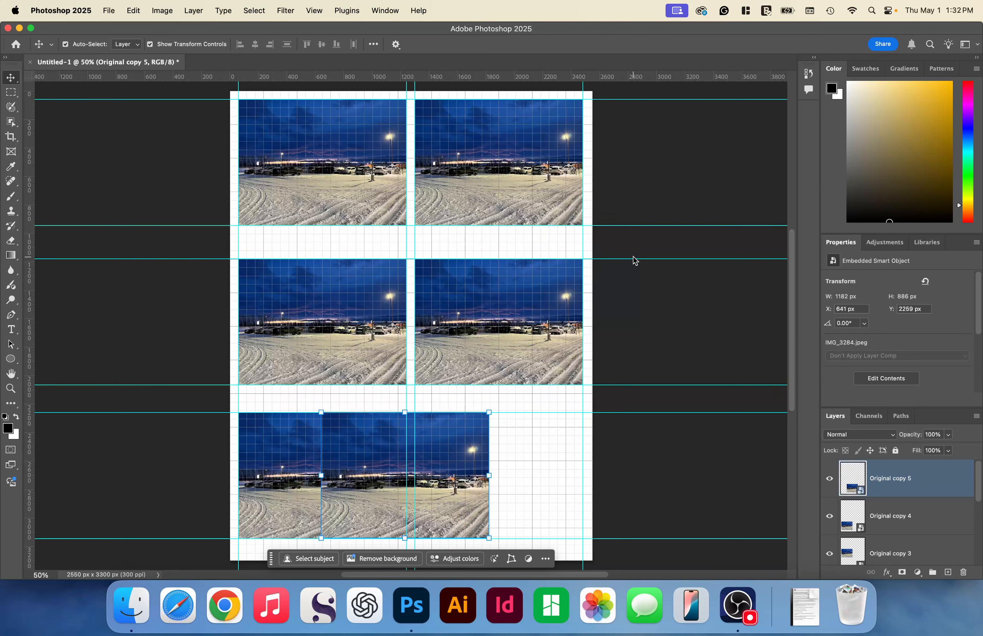
key(shift+Right)
key(shift+Right)
key(shift+Right)
key(shift+Right)
key(shift+Right)
key(shift+Right)
key(shift+Right)
key(shift+Right)
key(shift+Right)
key(shift+Right)
key(shift+Right)
key(shift+Right)
key(shift+Right)
key(shift+Right)
key(shift+Right)
key(shift+Right)
key(shift+Right)
key(shift+Right)
key(shift+Right)
key(shift+Right)
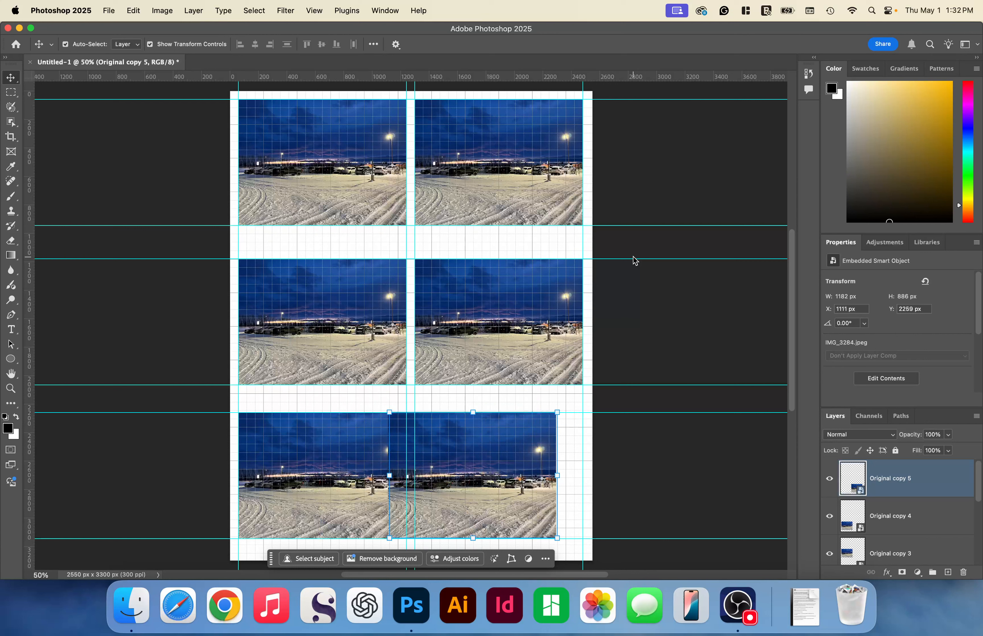
key(shift+Right)
key(shift+Right)
key(shift+Right)
key(shift+Right)
key(shift+Right)
key(shift+Right)
key(shift+Right)
key(shift+Right)
key(shift+Right)
key(shift+Right)
key(shift+Right)
key(shift+Right)
key(shift+Right)
key(shift+Right)
key(shift+Right)
key(shift+Right)
key(shift+Right)
key(shift+Right)
key(shift+Right)
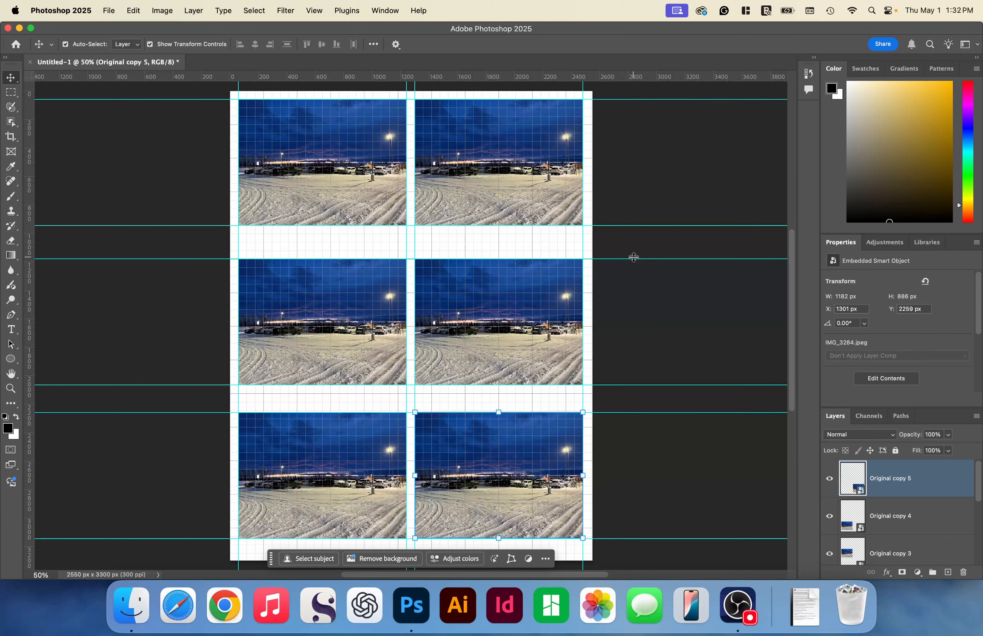
click(638, 192)
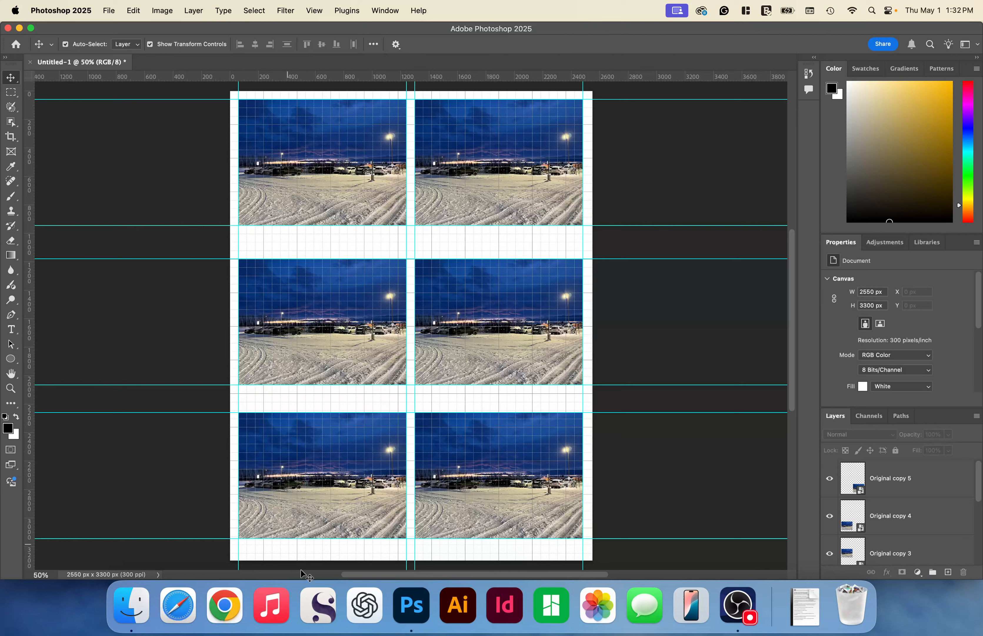
- Select the Original layer and hide the grid overlay while keeping the guides displayed
scroll(901, 517, down, 5)
click(907, 519)
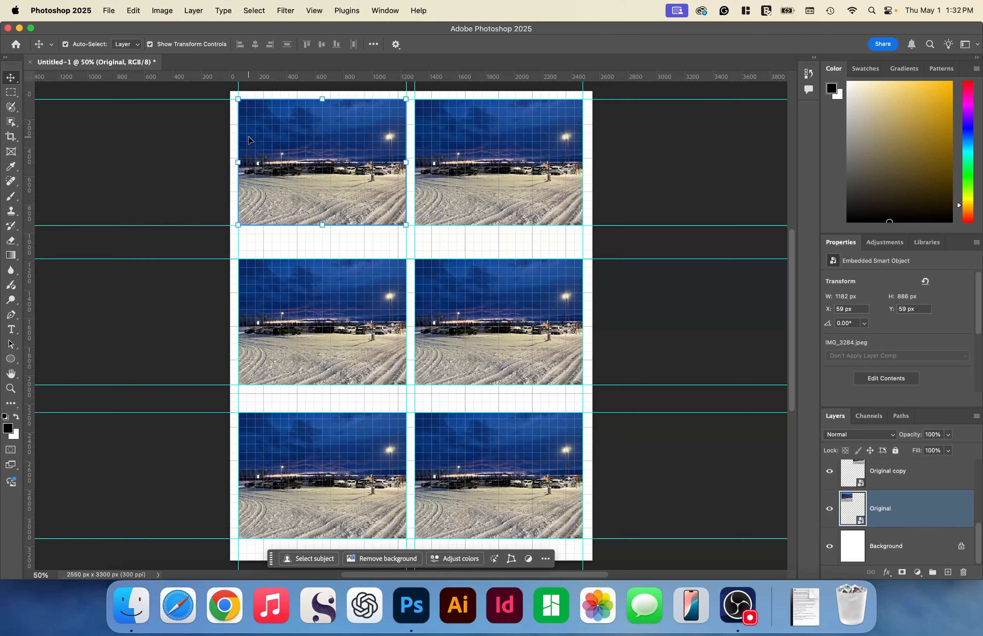
click(314, 10)
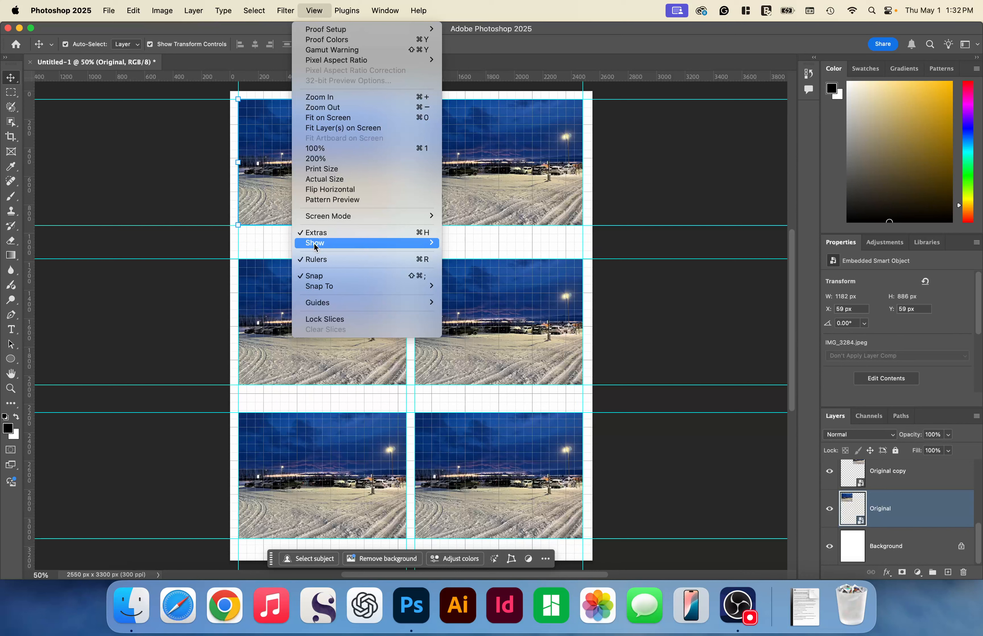
click(463, 273)
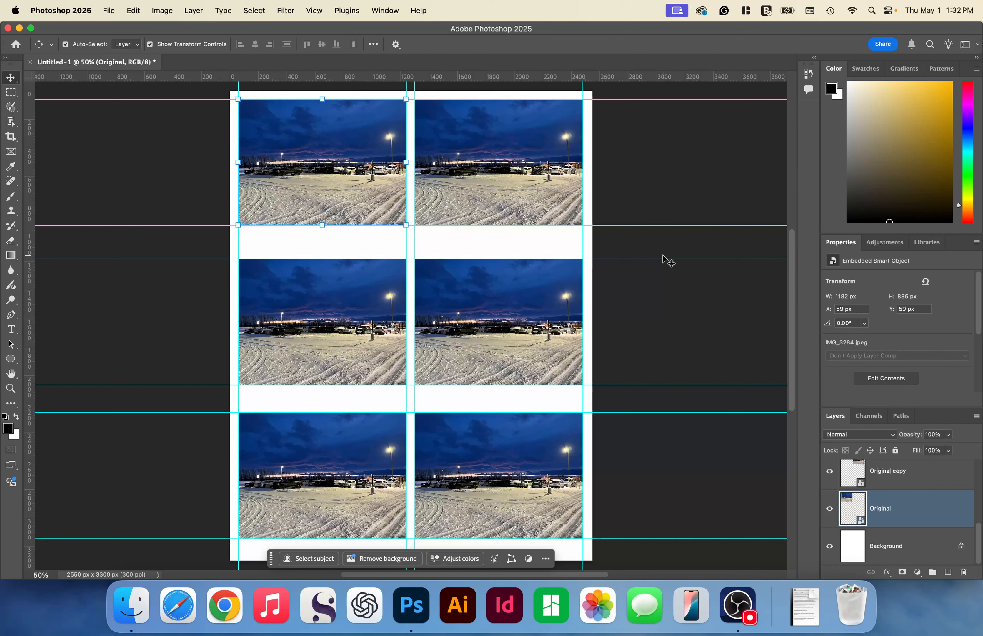
- Add a horizontal text caption reading "Original" in 24 pt Trajan Pro below the first-row photo in the first column
click(11, 329)
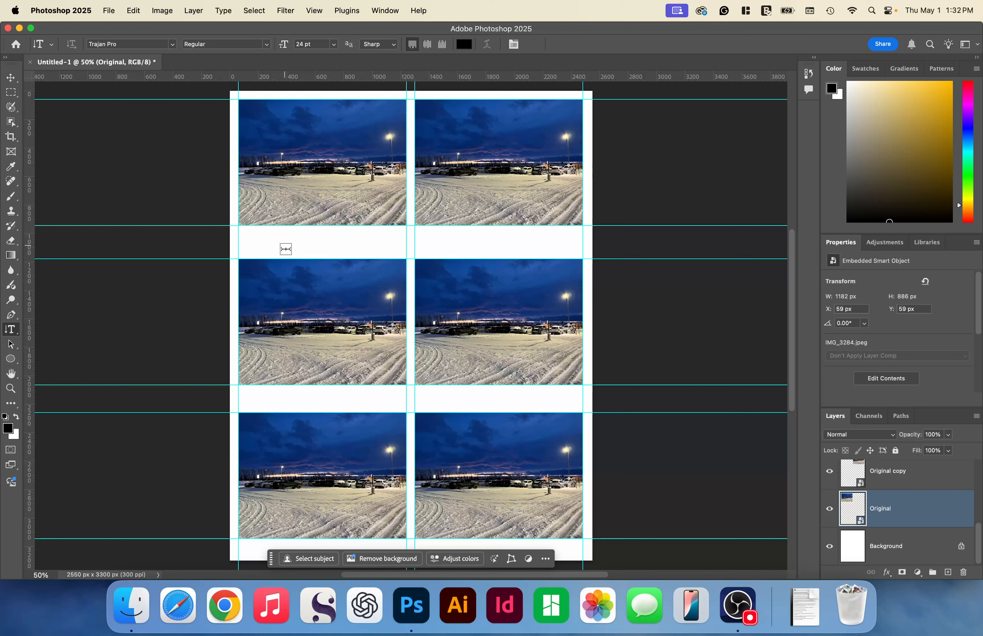
right_click(11, 330)
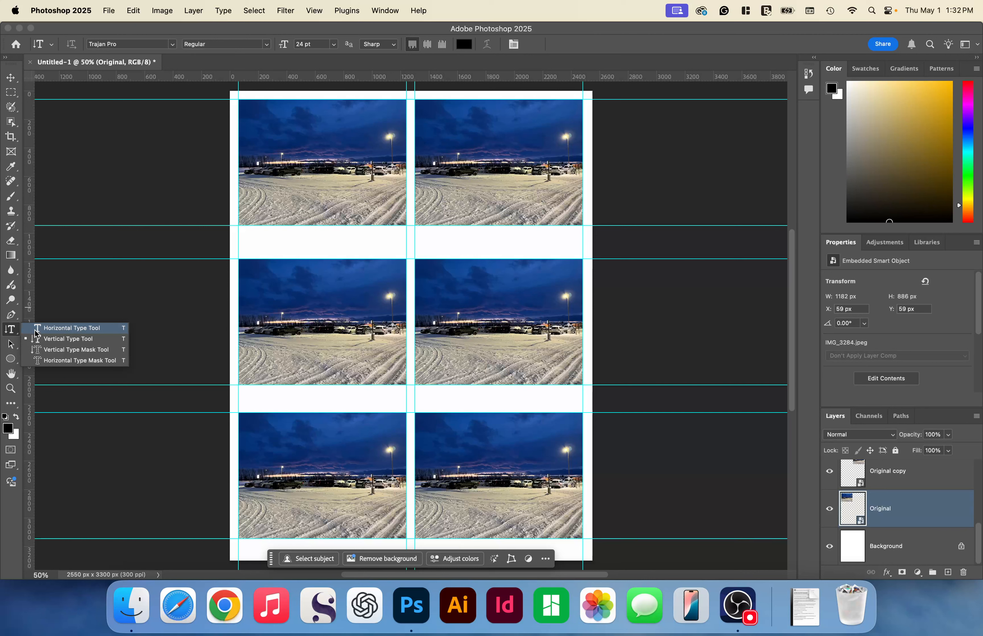
click(36, 328)
click(261, 244)
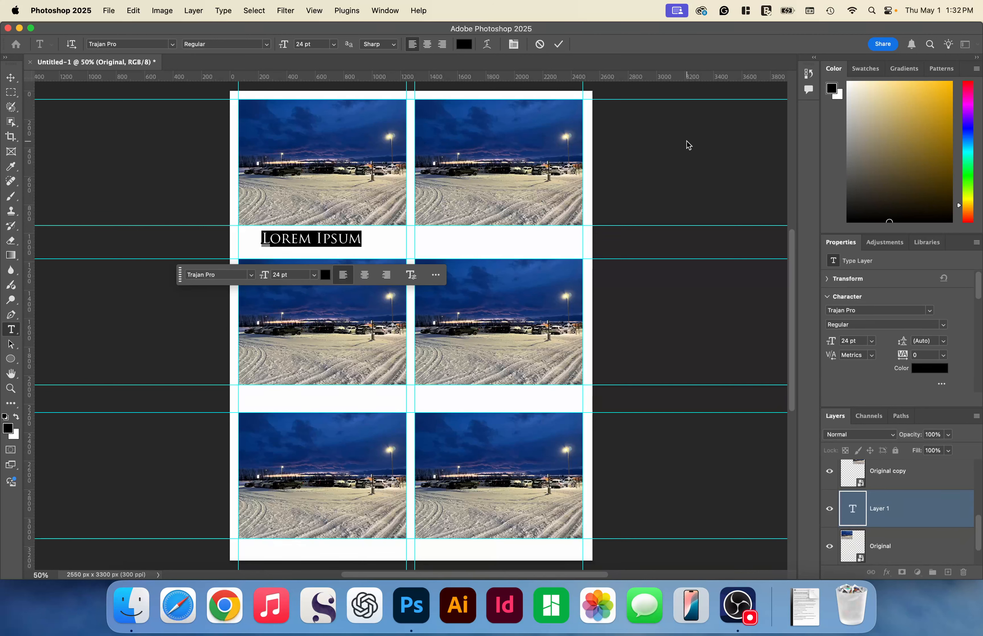
text(Original)
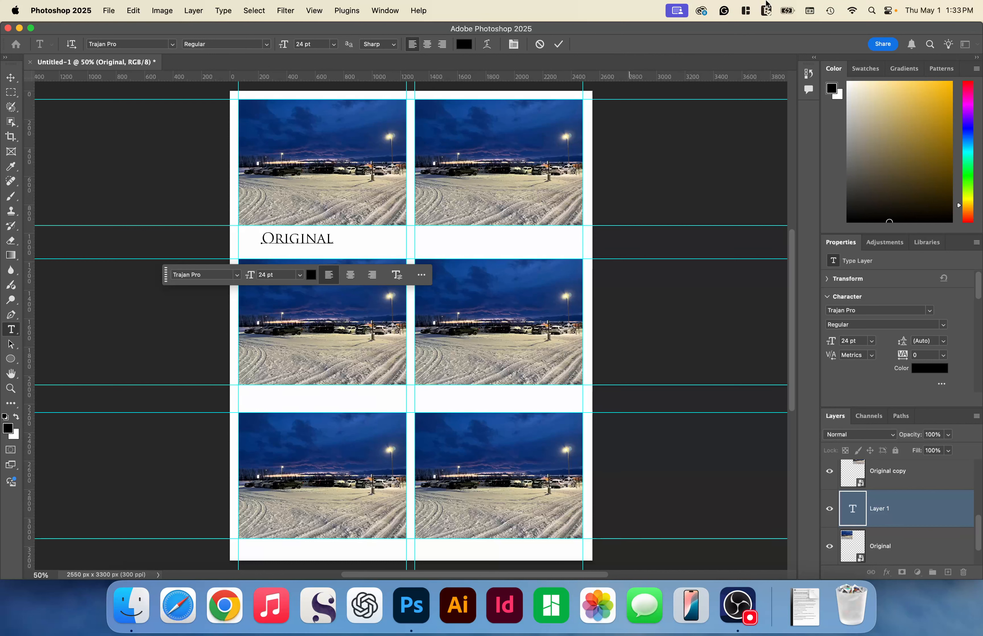
key(super+Return)
- Move the Original caption so it is centred horizontally beneath the first photo, within the white gap
key(v)
drag(315, 245, 331, 246)
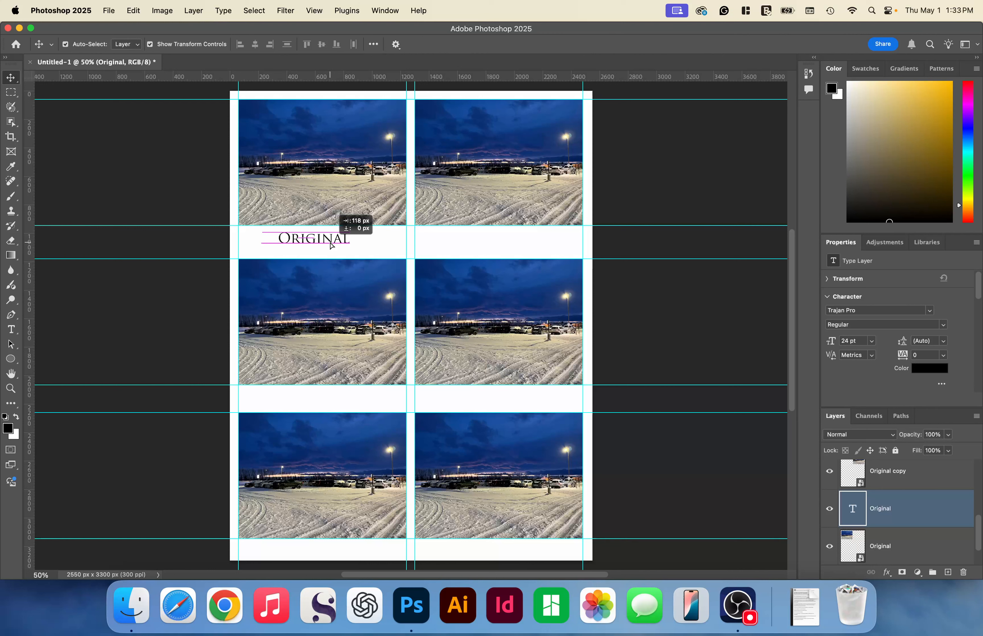
drag(332, 246, 329, 247)
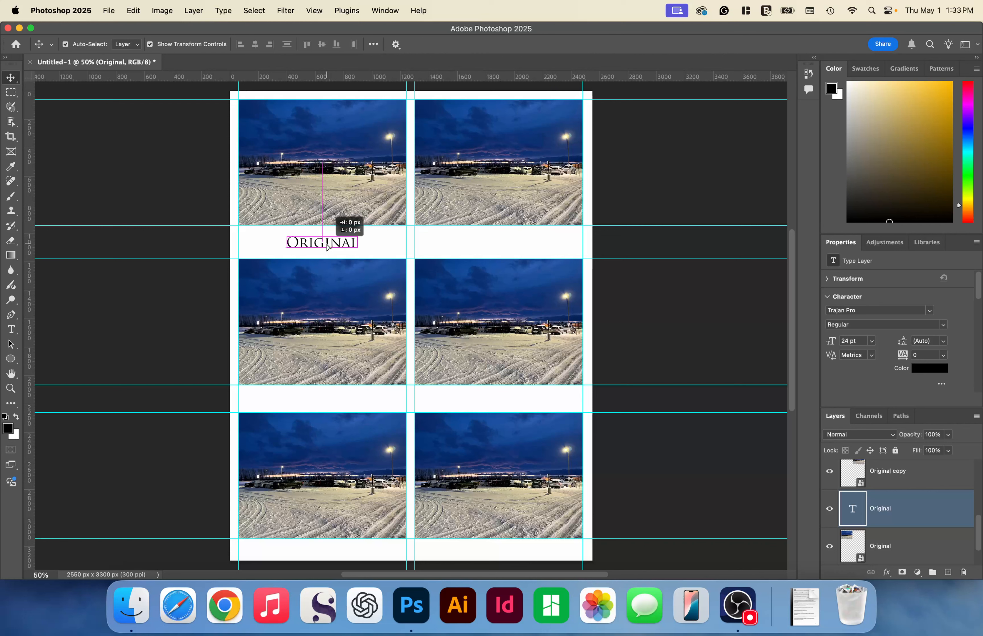
drag(328, 246, 329, 247)
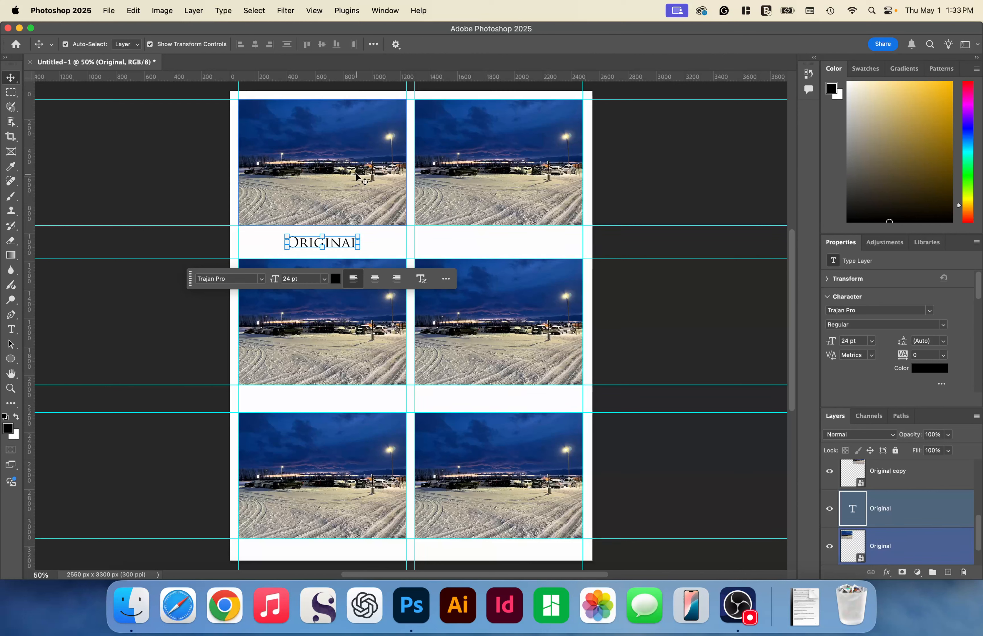
- Open the Filter Gallery for the Original copy photo in the first row of the second column
scroll(417, 176, left, 3)
click(477, 174)
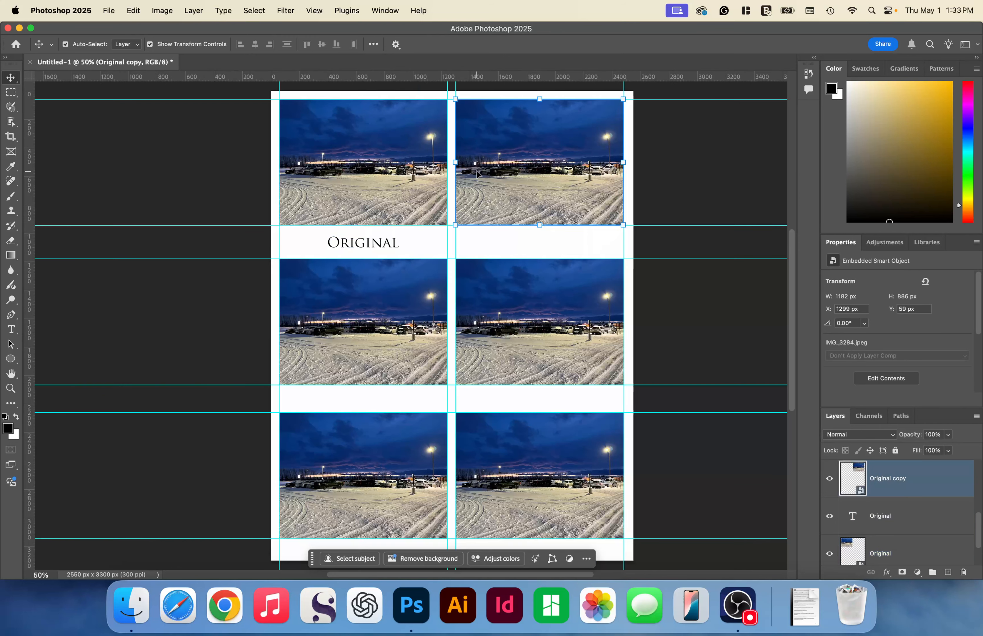
scroll(477, 174, right, 5)
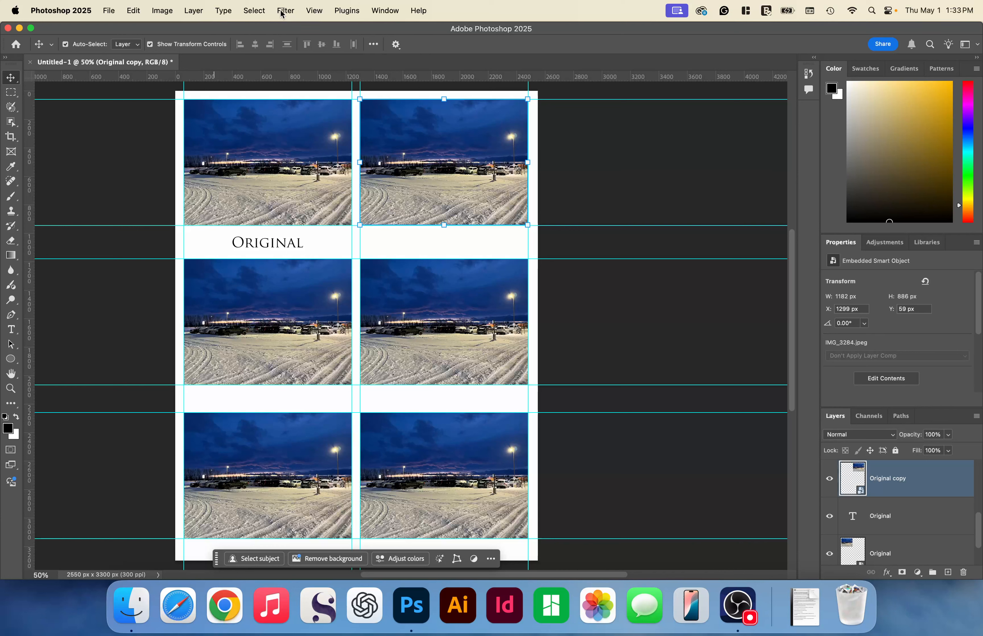
click(283, 12)
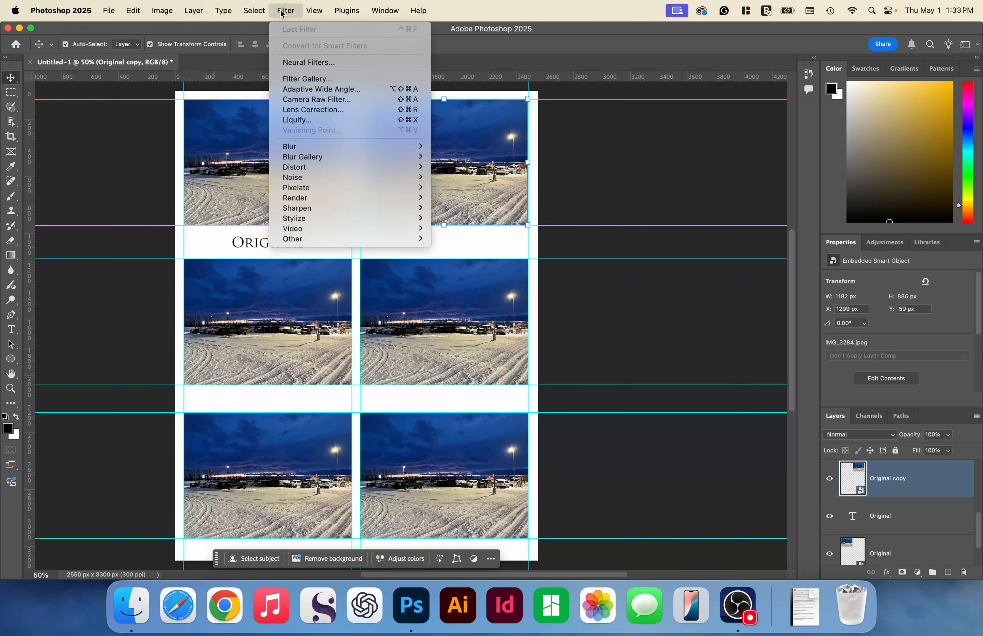
click(343, 81)
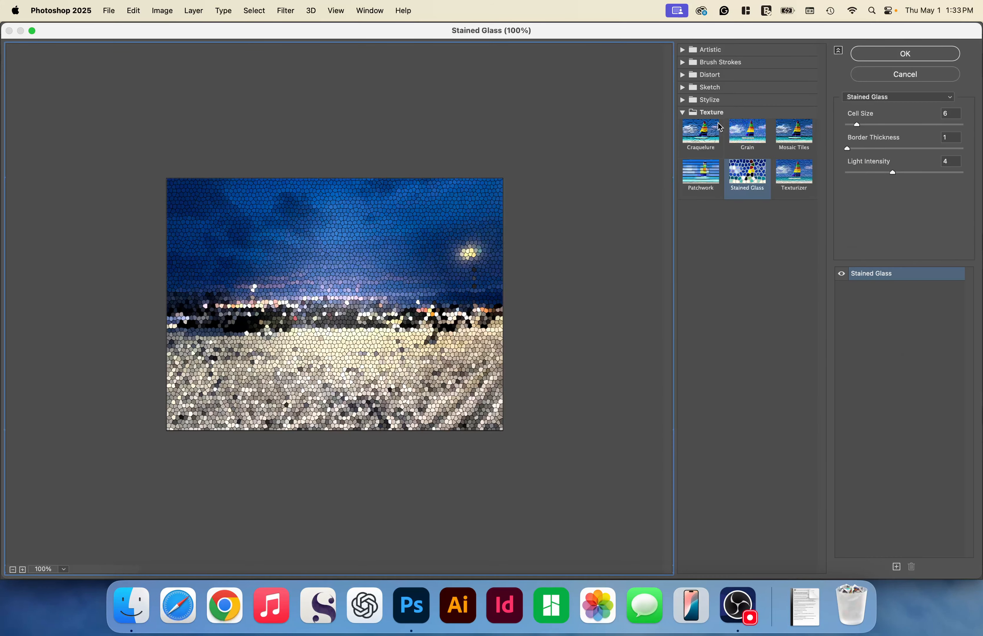
- Preview the Grain, Stained Glass, Mosaic Tiles and Patchwork texture filters on the photo to compare them
click(743, 281)
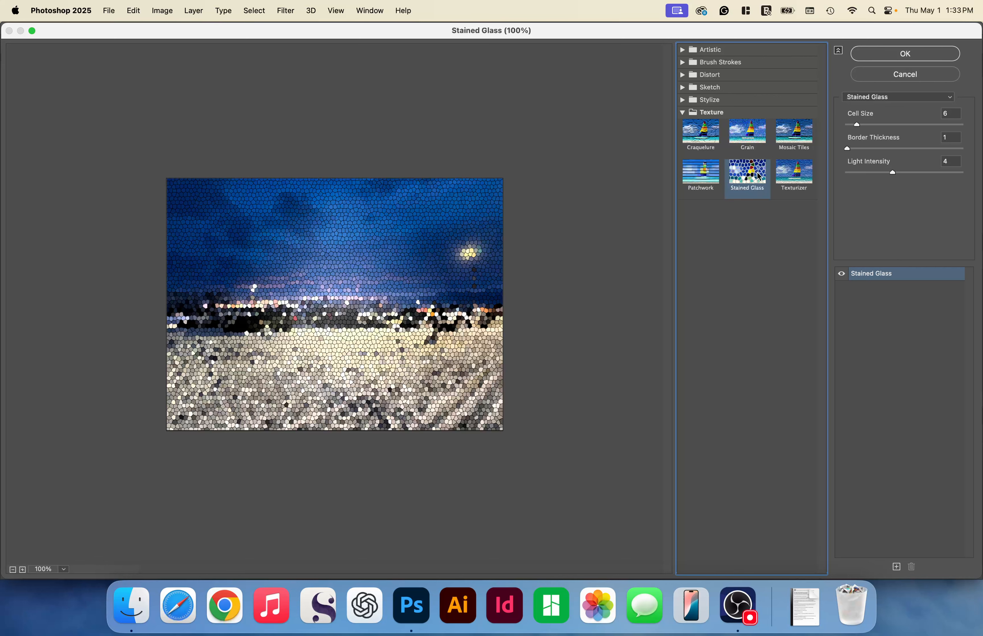
click(762, 137)
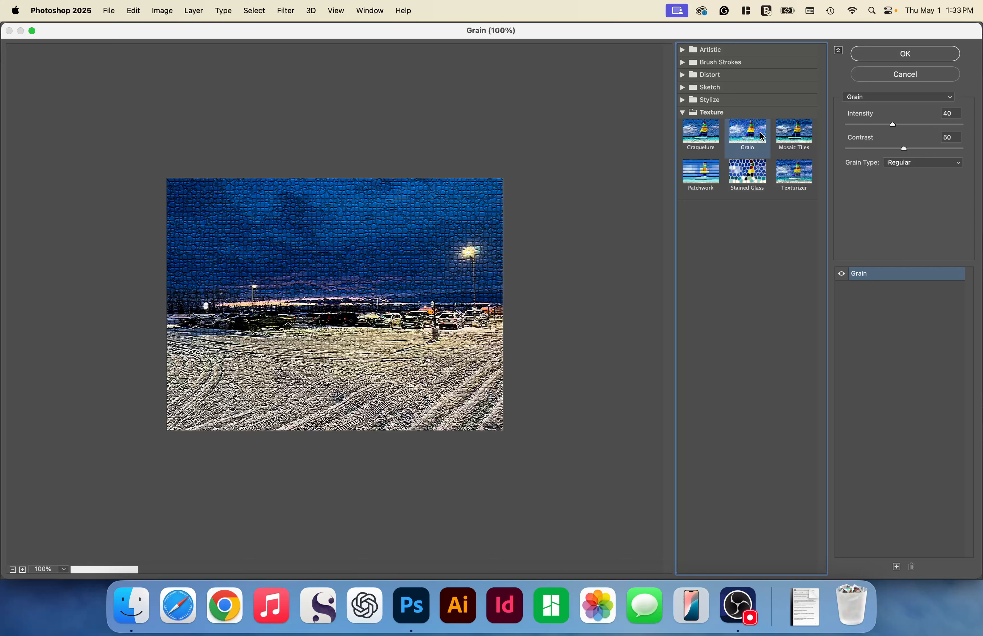
click(765, 182)
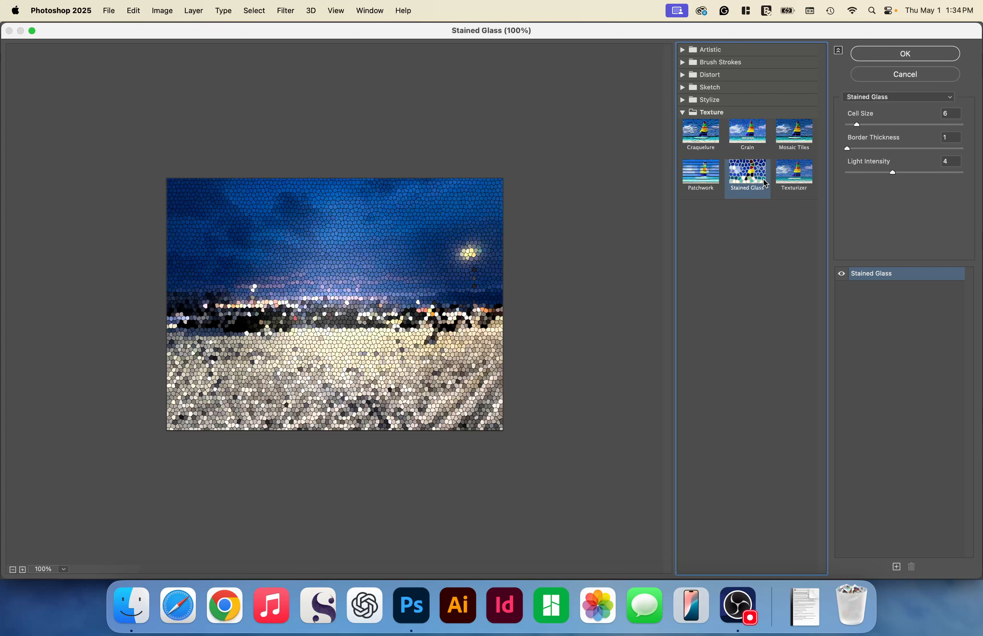
click(785, 138)
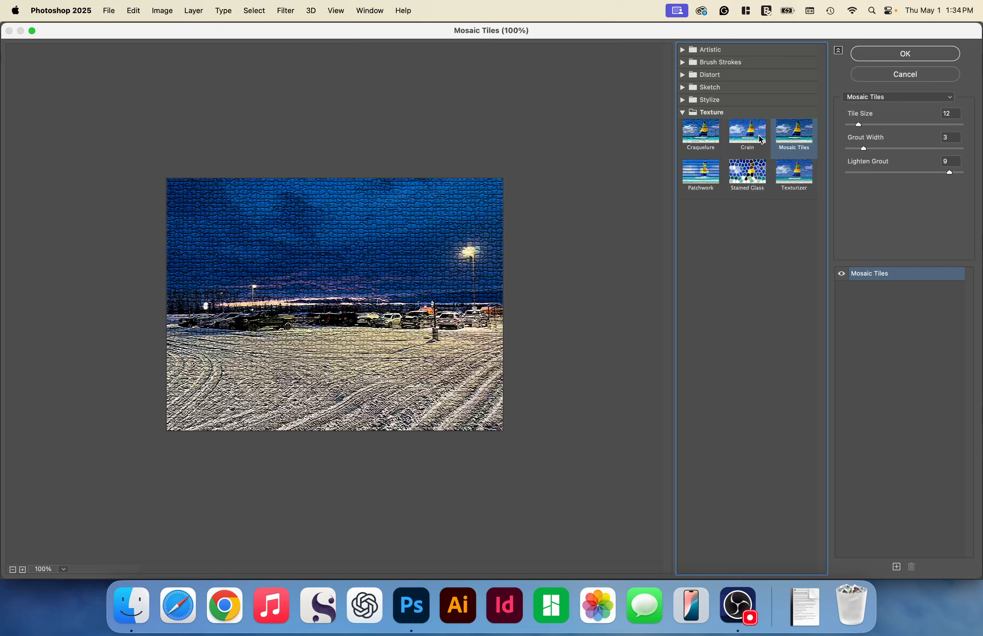
click(759, 139)
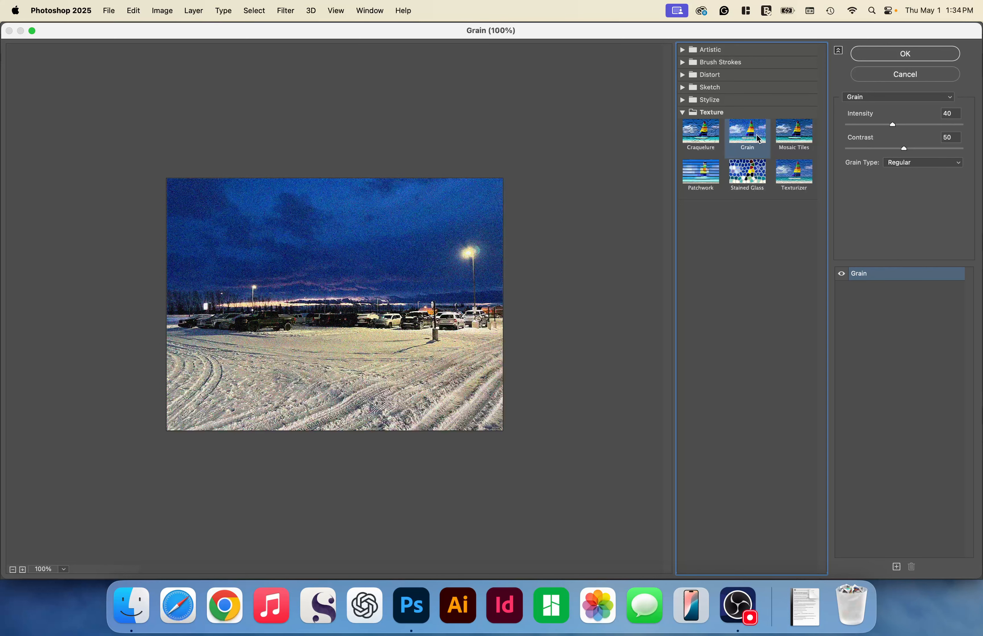
click(701, 174)
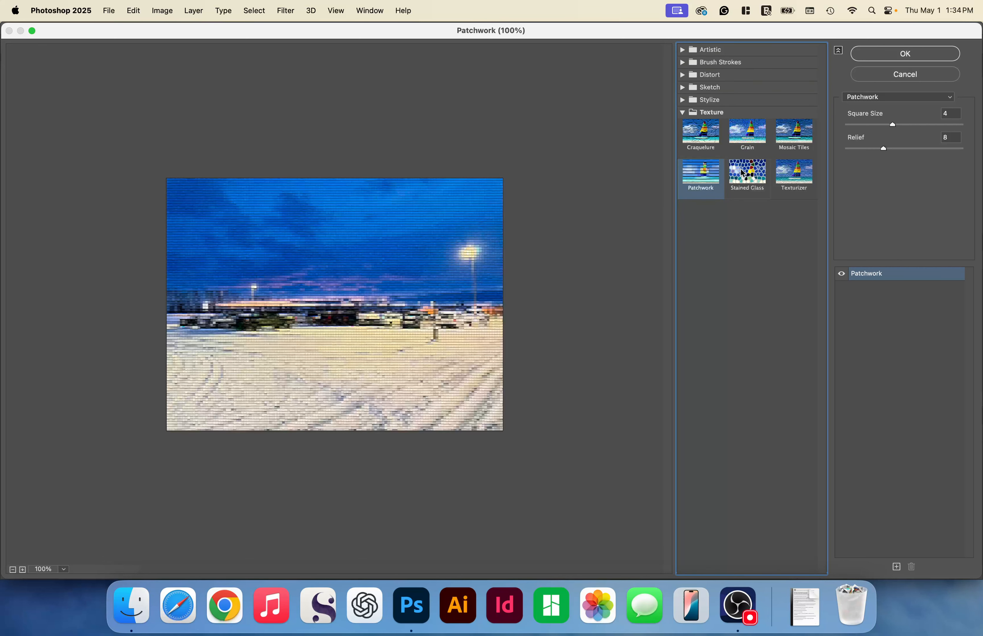
- Apply the Stained Glass filter with Cell Size 6, Border Thickness 3 and Light Intensity 4
click(744, 174)
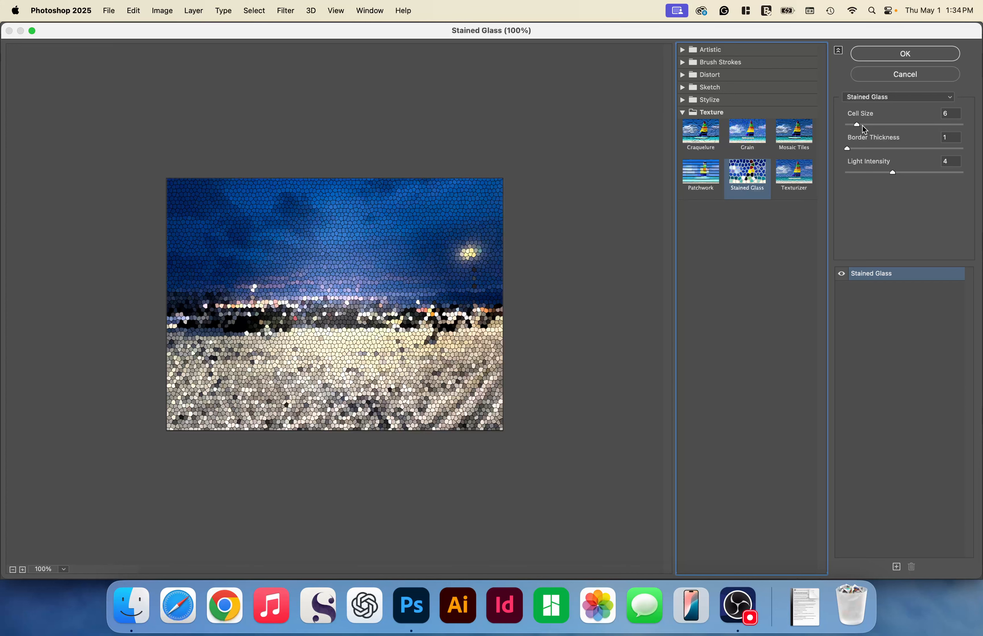
mouse_move(863, 126)
mouse_down()
mouse_move(893, 125)
mouse_move(881, 126)
mouse_up()
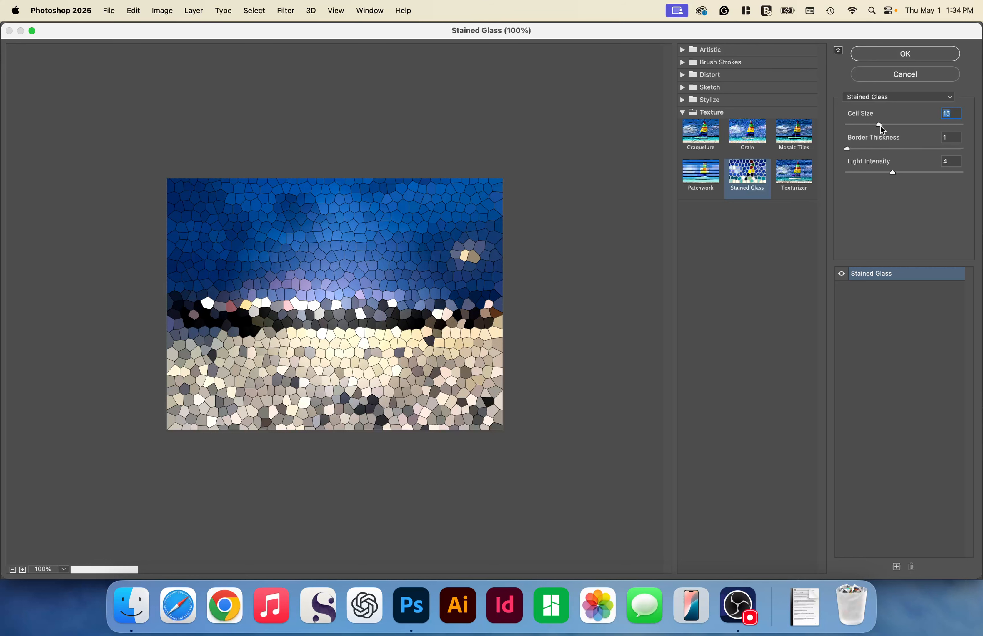
drag(881, 126, 864, 128)
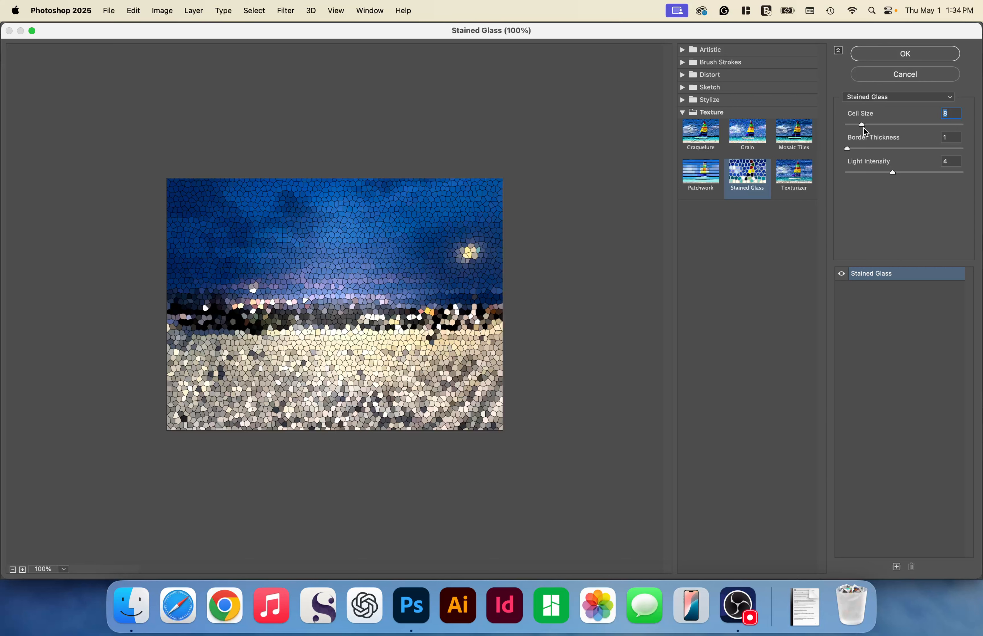
drag(865, 128, 855, 125)
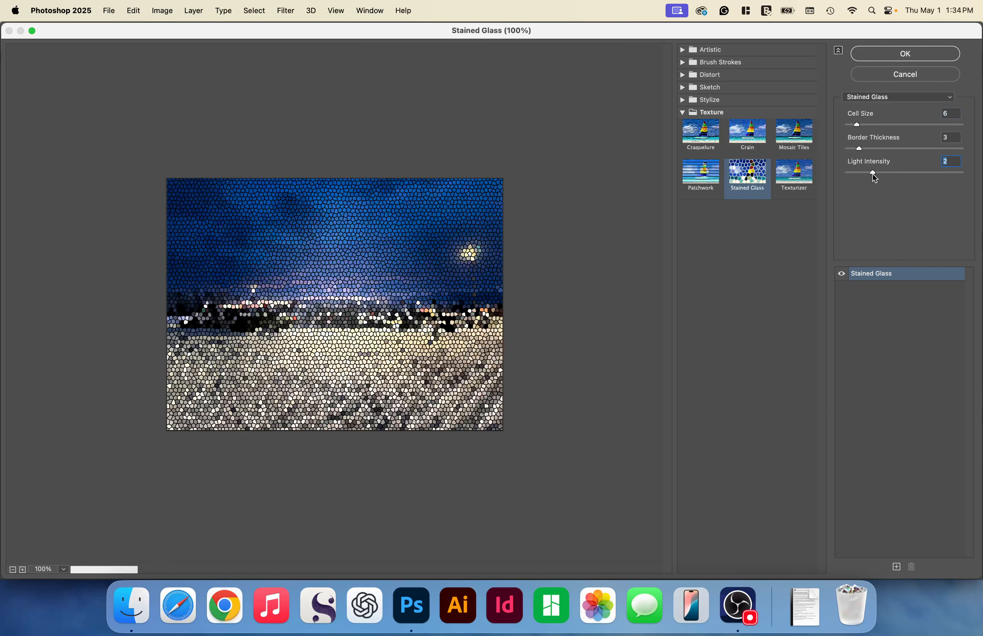
drag(873, 174, 888, 177)
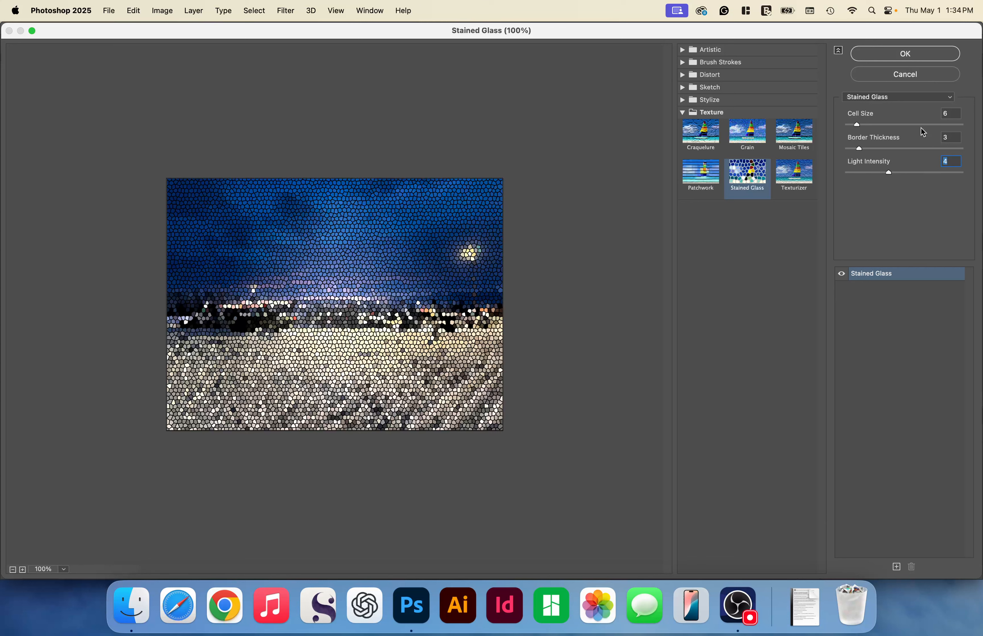
key(Return)
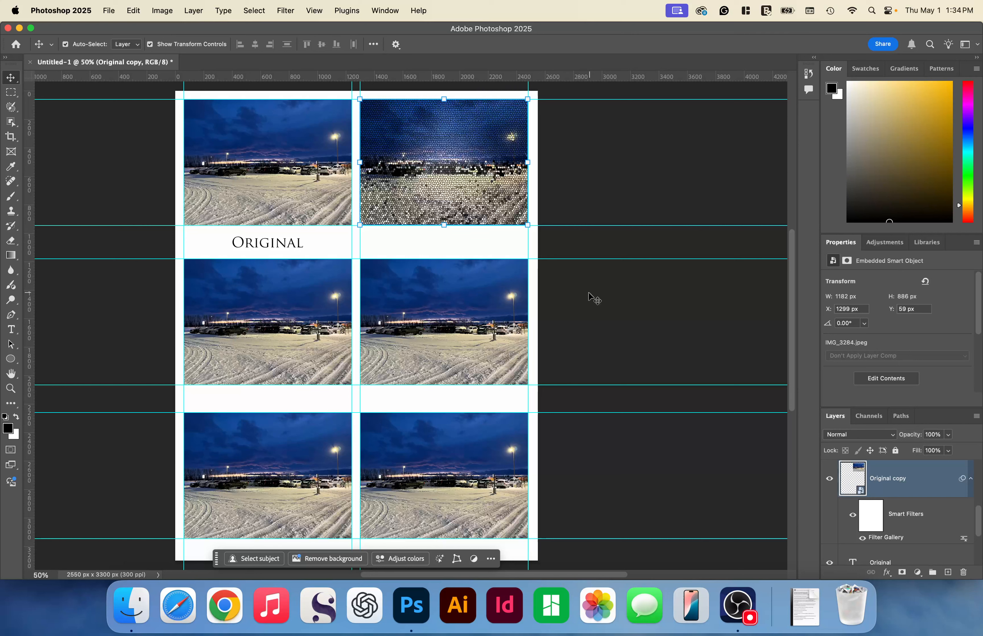
- Add the text caption "Stained Glass" below the filtered photo in the second column
key(t)
click(407, 249)
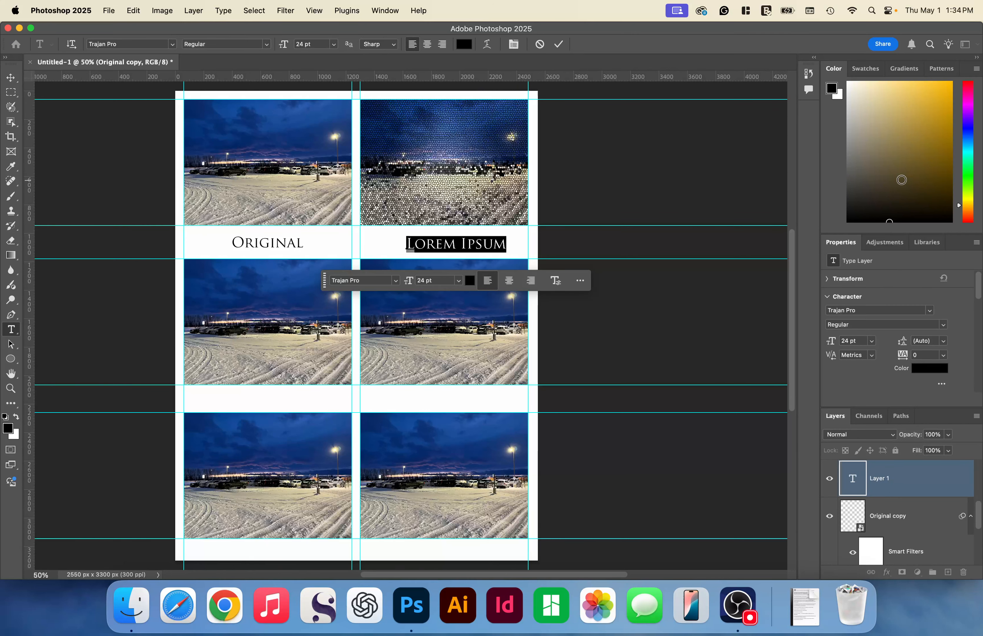
text(Stained Glass)
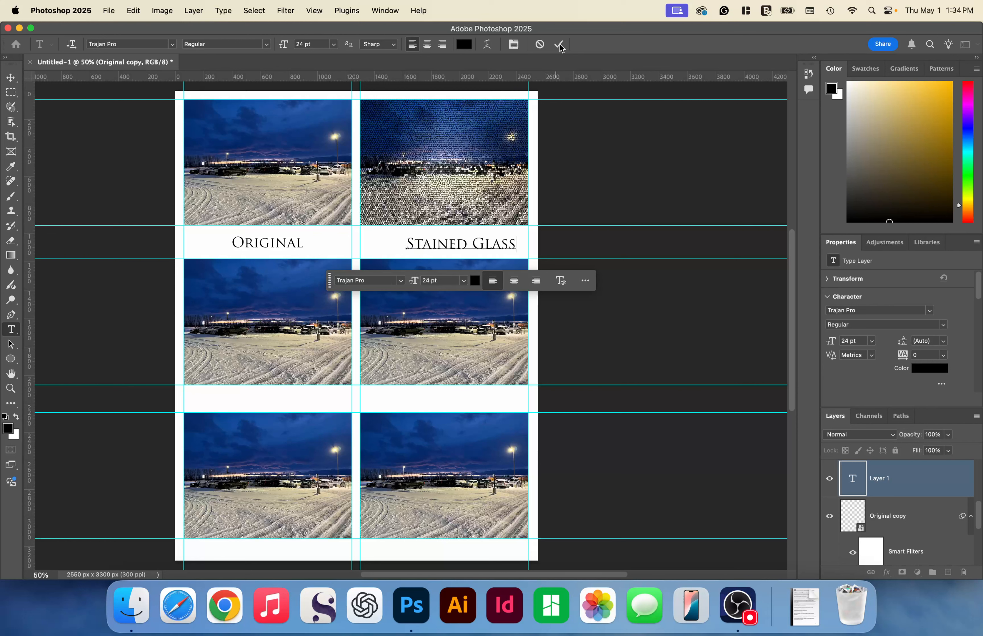
click(562, 48)
- Place a horizontal guide along the Original caption's baseline and centre the Stained Glass caption beneath its photo
click(10, 79)
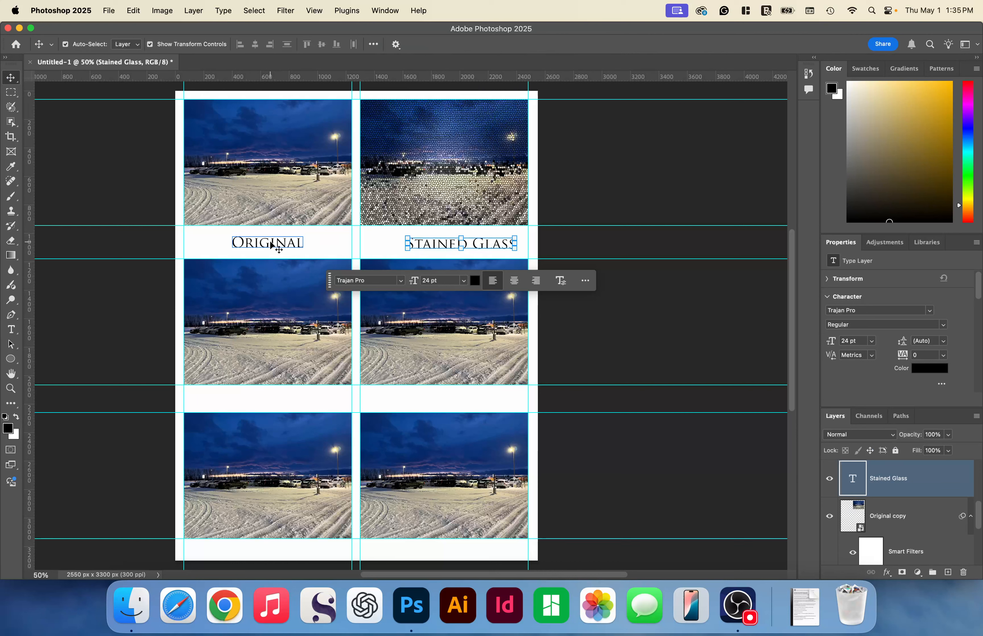
click(273, 246)
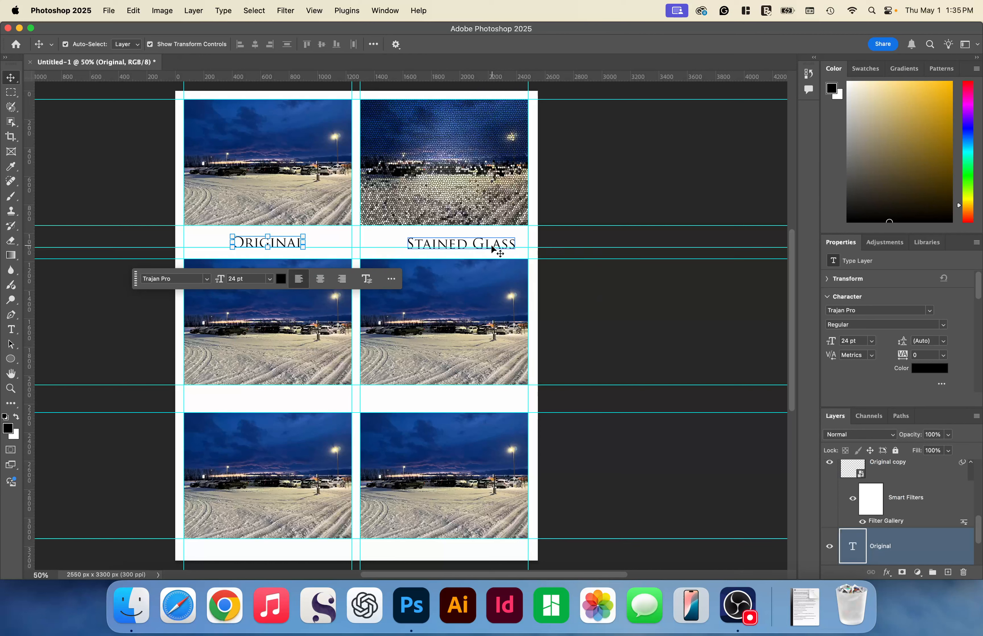
drag(493, 248, 436, 249)
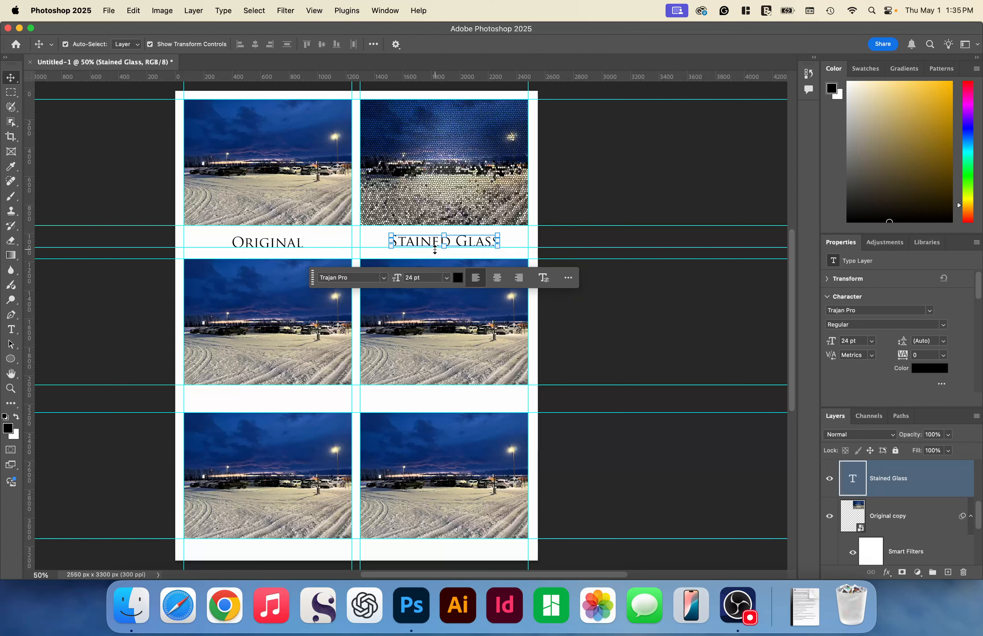
- Nudge the Stained Glass caption down until its lower edge sits on the caption baseline guide
key(z)
drag(302, 215, 530, 227)
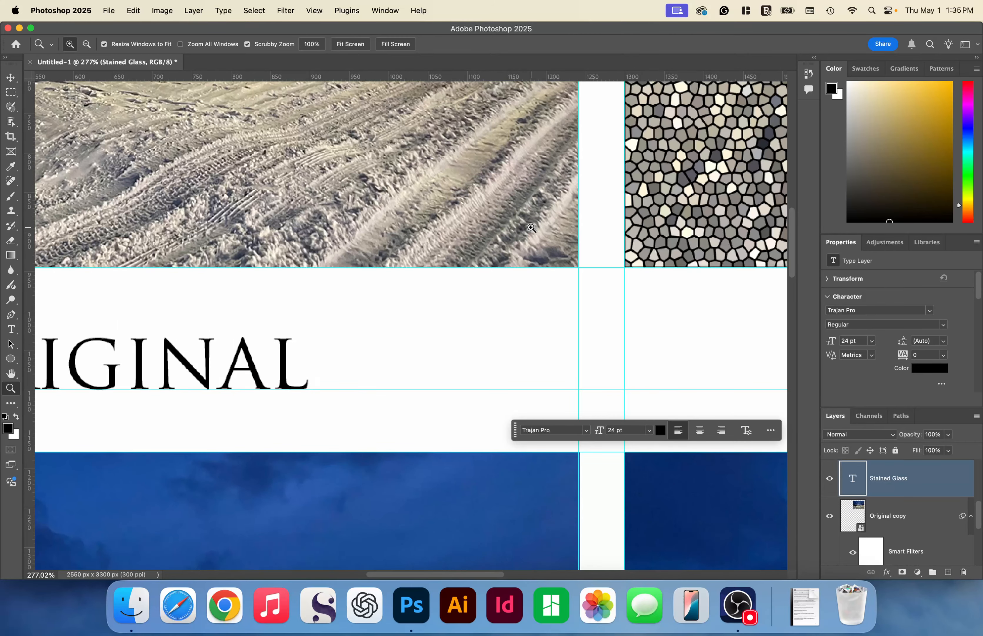
key(v)
scroll(531, 228, right, 5)
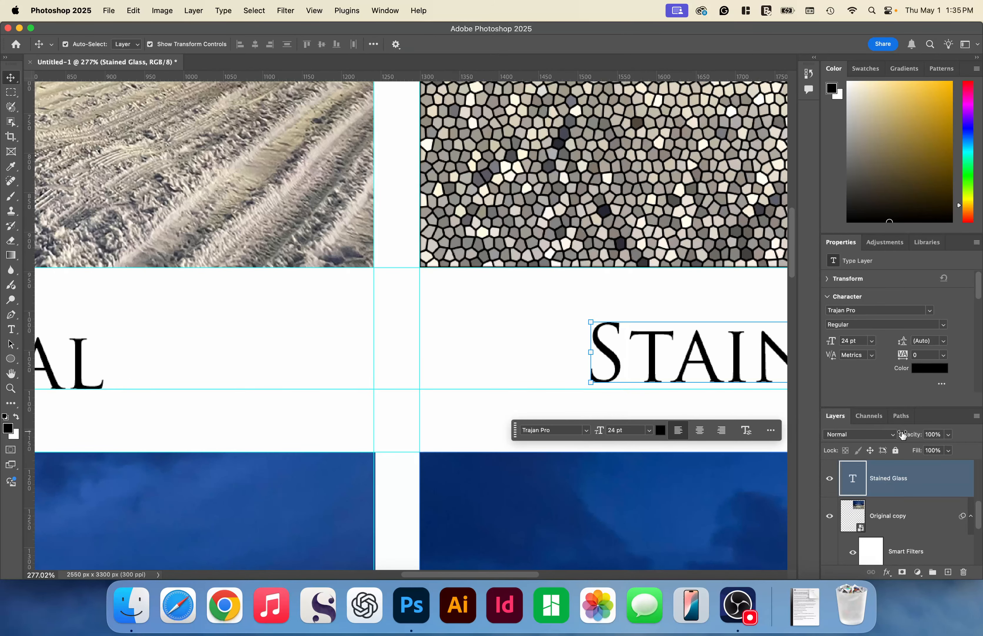
key(Down)
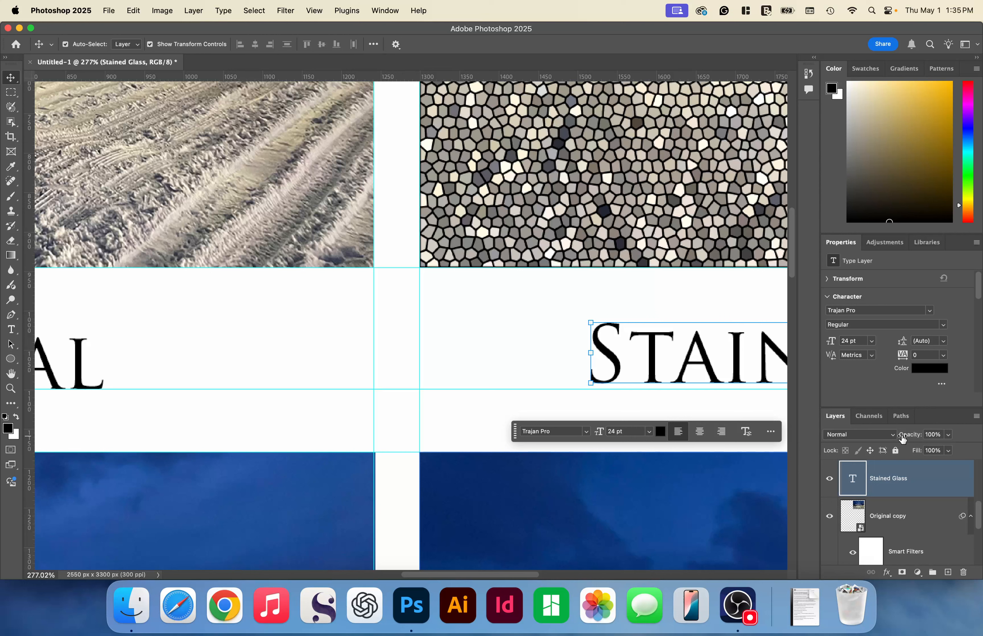
key(Down)
key(Down)
key(Down)
key(Down)
key(Down)
key(Down)
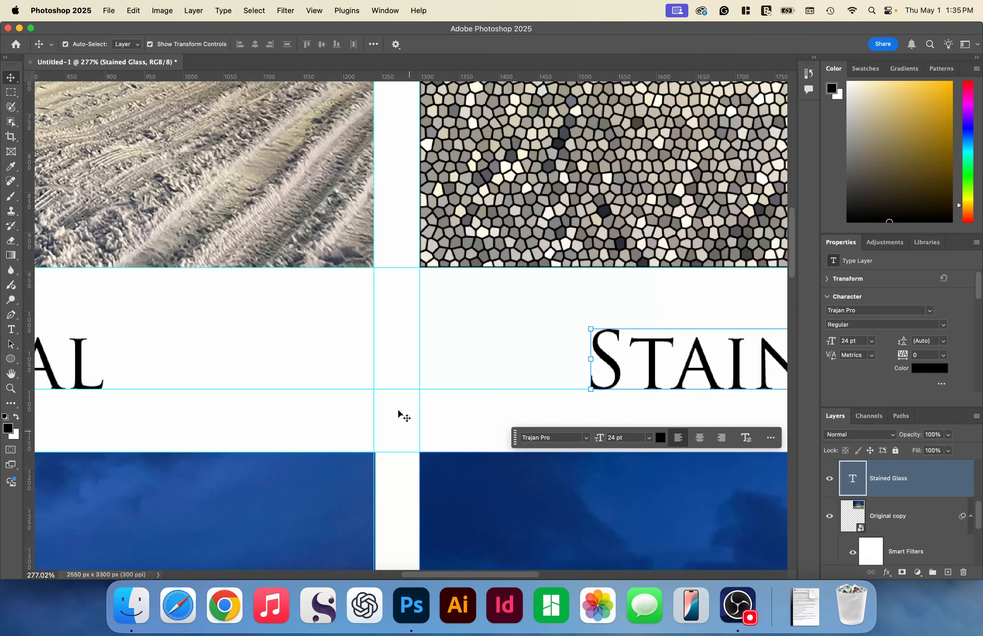
- Select the third-row Original copy 5 photo and nudge it to line up with the guides at X 1300 px, Y 2259 px
scroll(399, 413, down, 5)
click(347, 329)
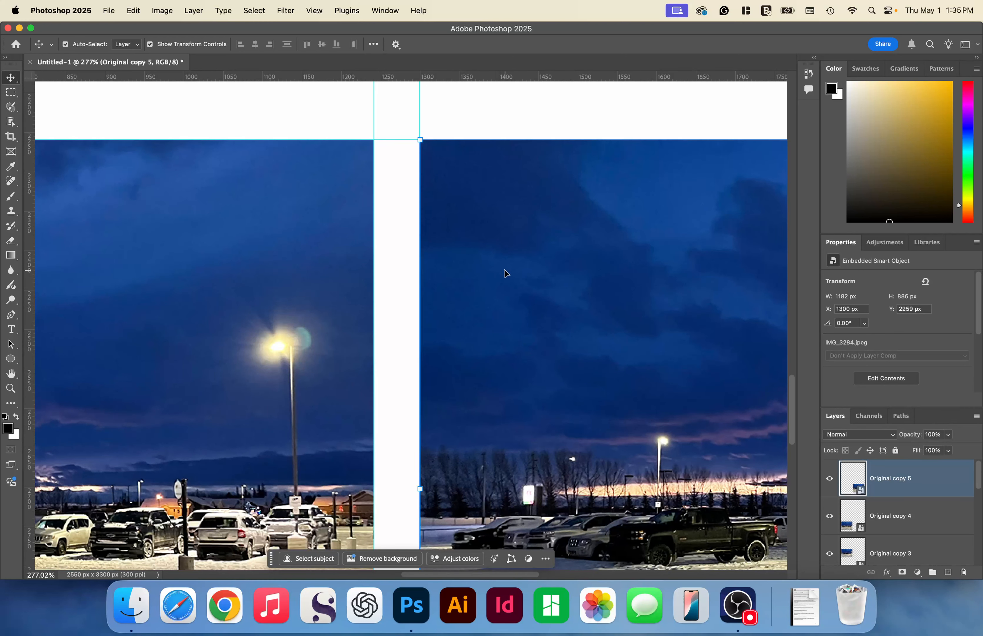
key(Up)
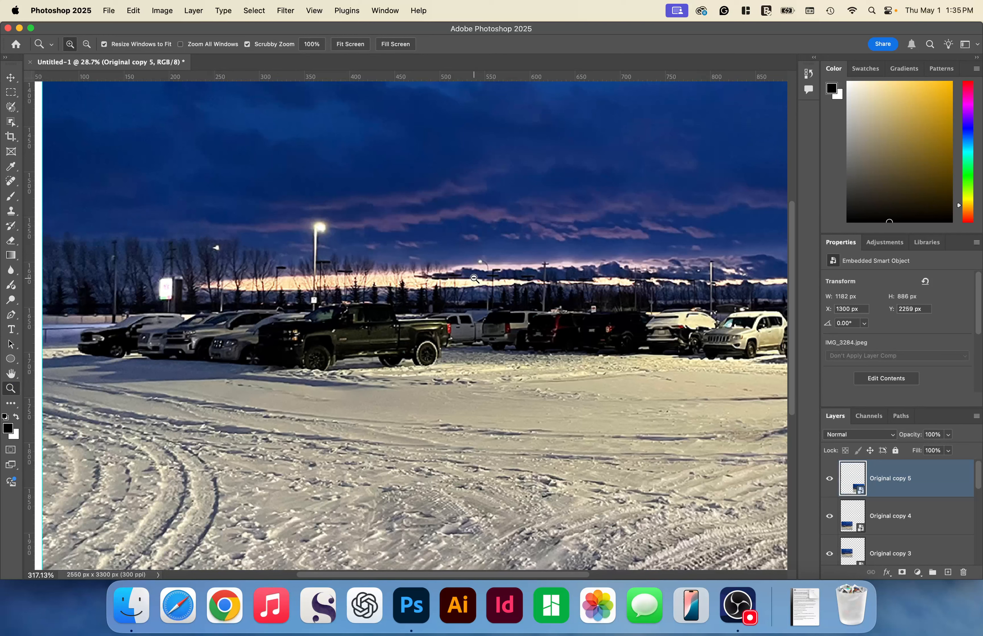
- Open the Filter Gallery for the second-row photo in the first column and choose the Glowing Edges effect
click(285, 11)
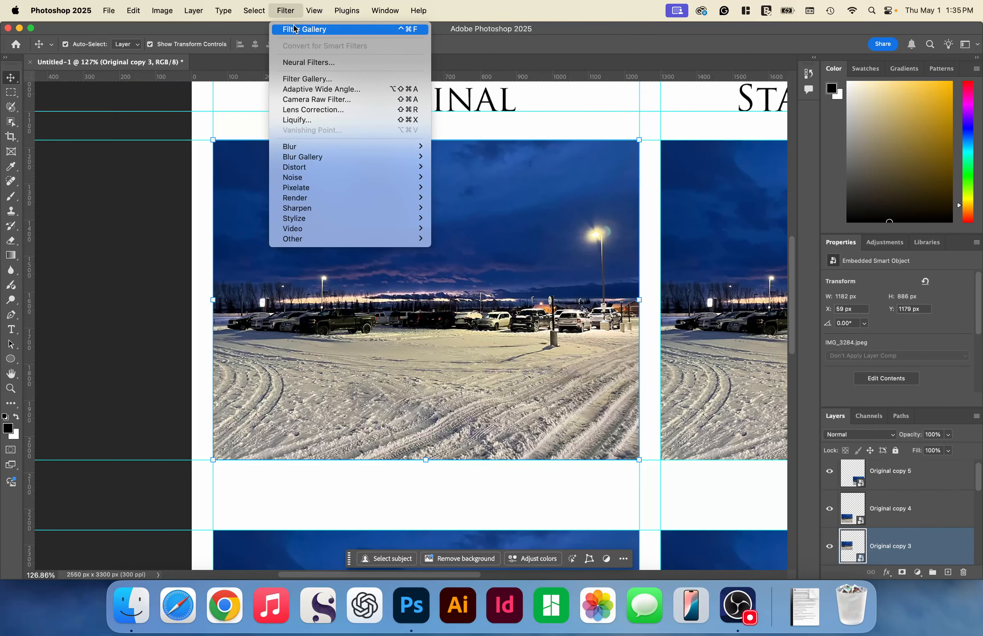
click(295, 29)
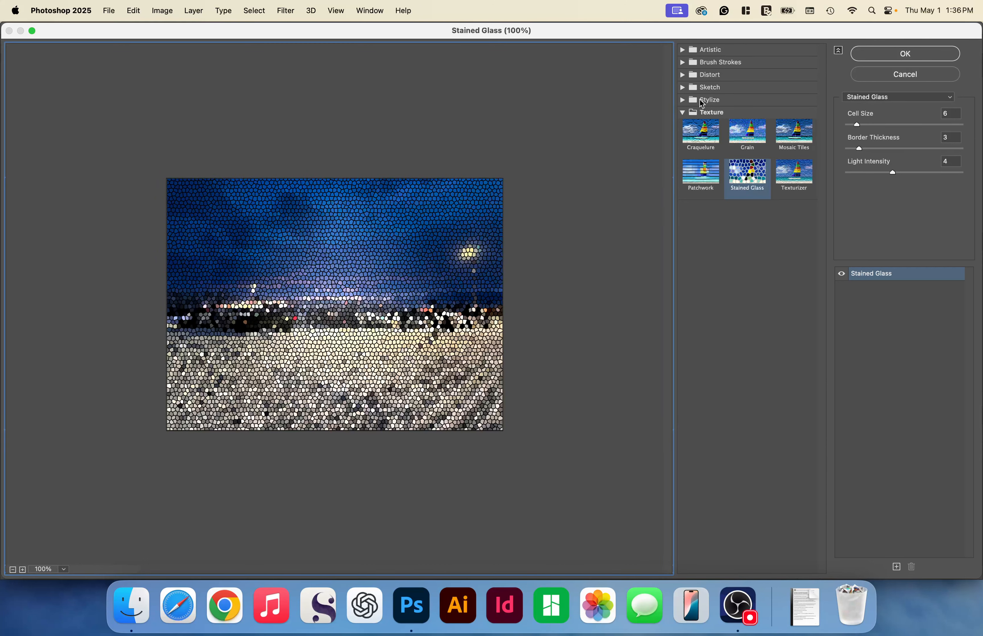
click(702, 101)
click(701, 122)
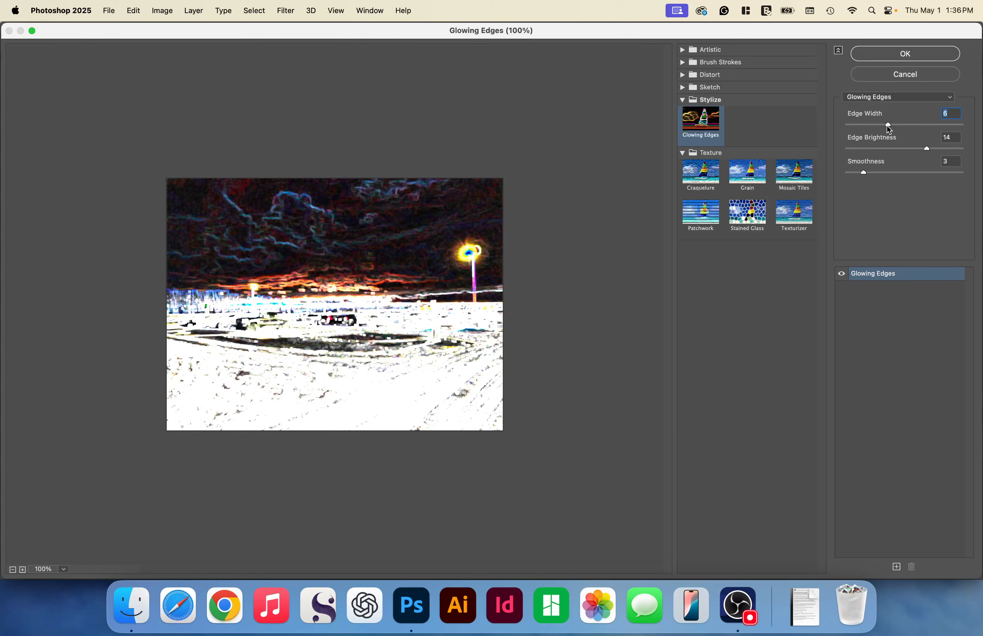
- Set Glowing Edges to Edge Width 3, Edge Brightness 18 and Smoothness 7, and apply it to the photo
drag(888, 125, 856, 126)
drag(928, 149, 925, 148)
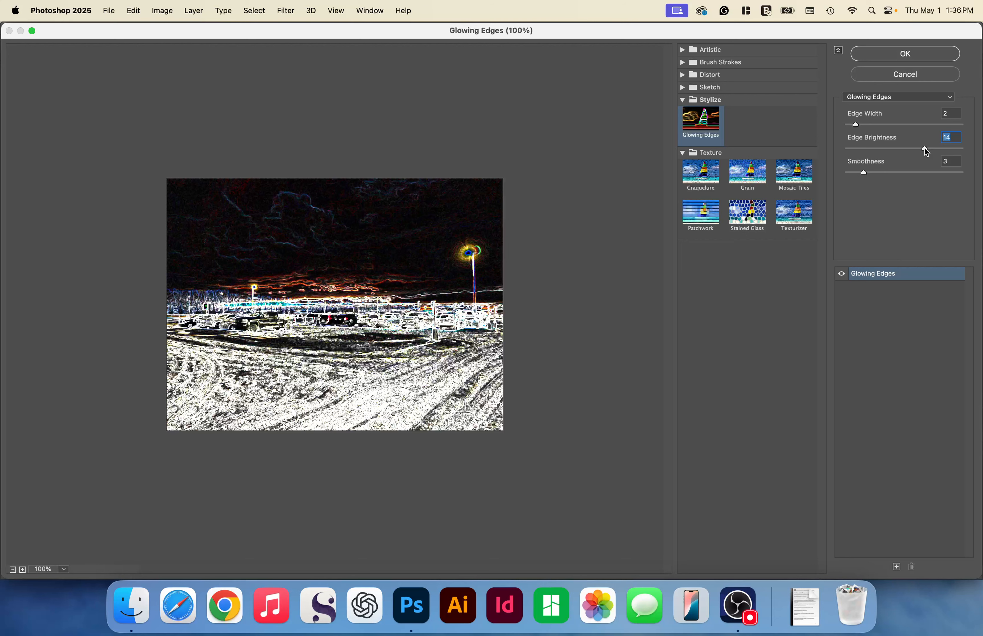
drag(926, 148, 950, 148)
drag(864, 172, 884, 172)
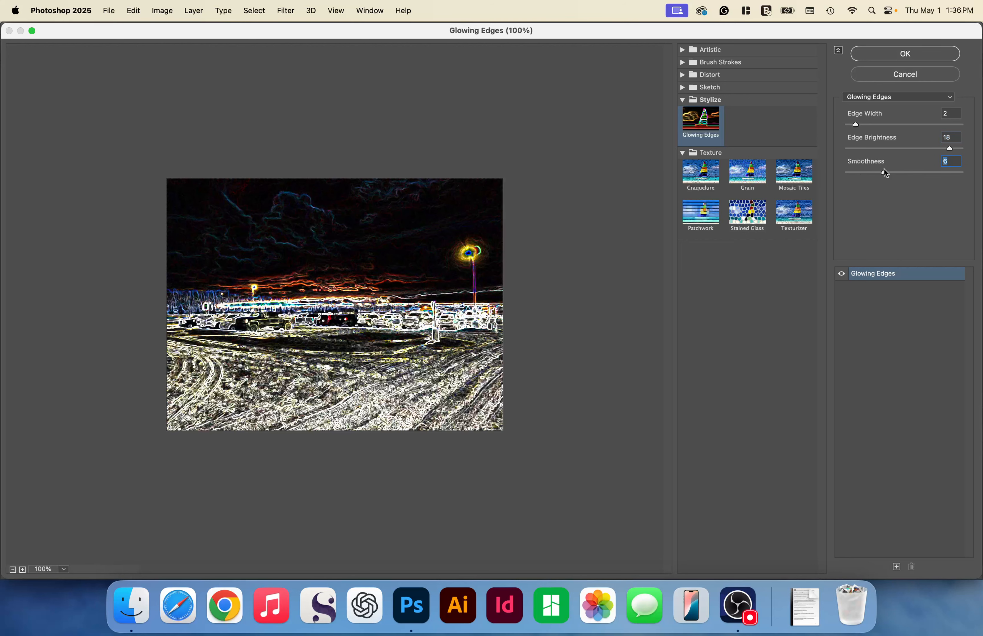
drag(885, 172, 880, 173)
drag(855, 124, 869, 124)
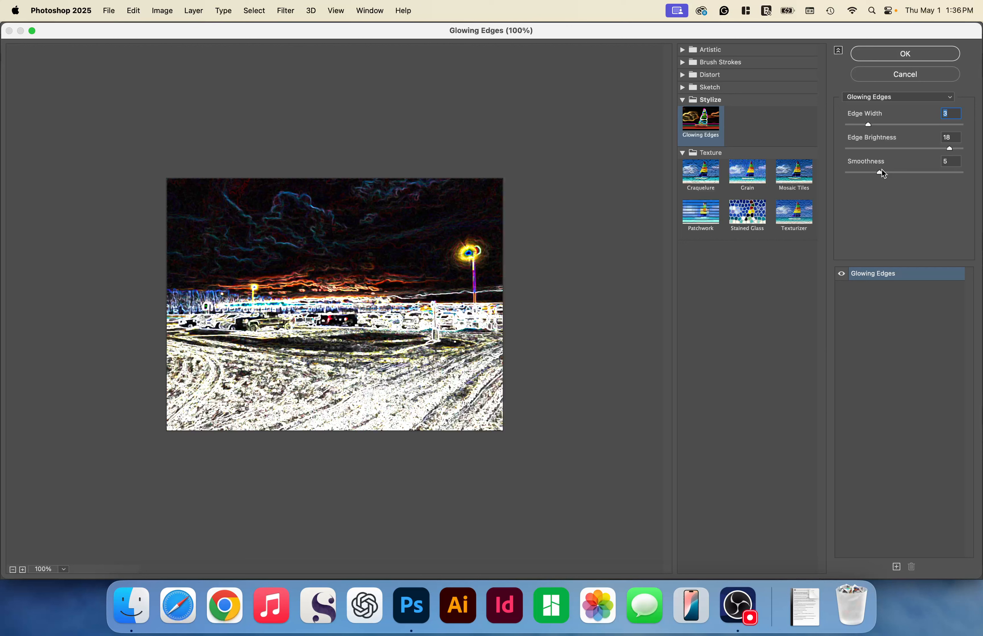
drag(882, 172, 898, 172)
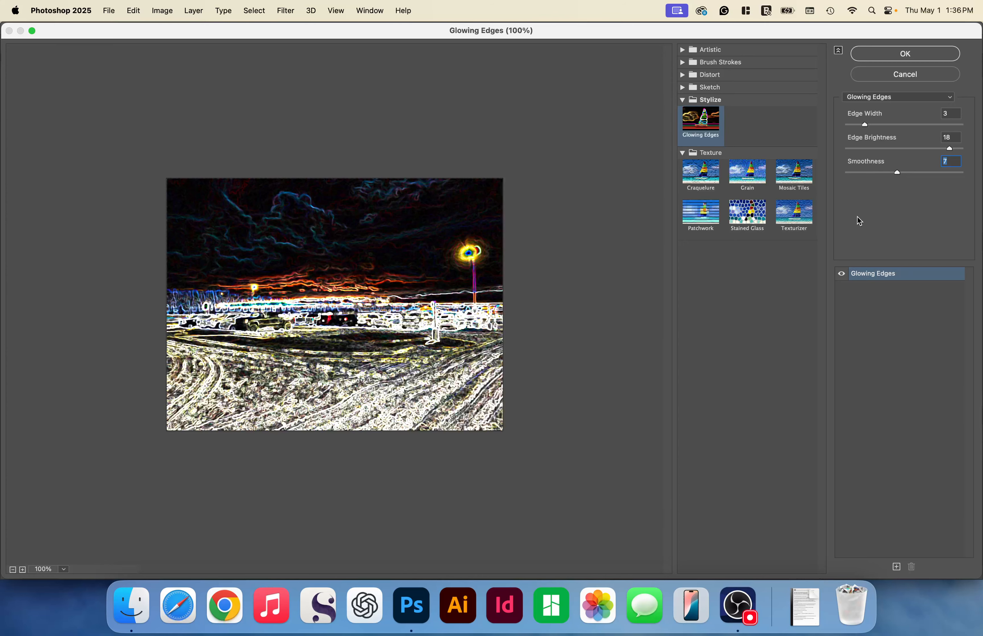
key(Return)
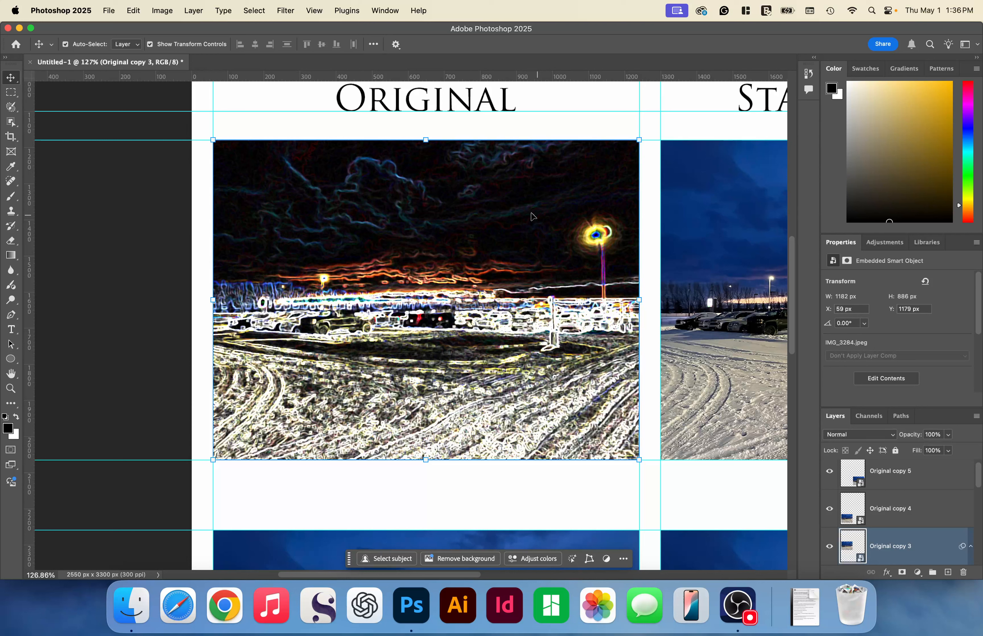
- Add the caption "Glowing Edges" centred below the second-row photo in the first column
key(t)
click(295, 496)
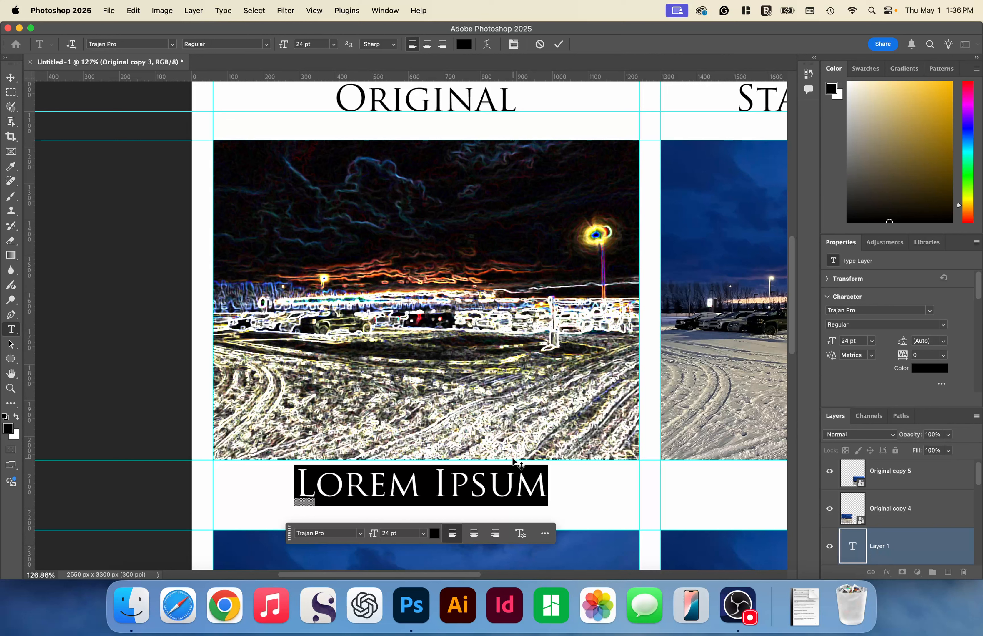
key(super+v)
text(s)
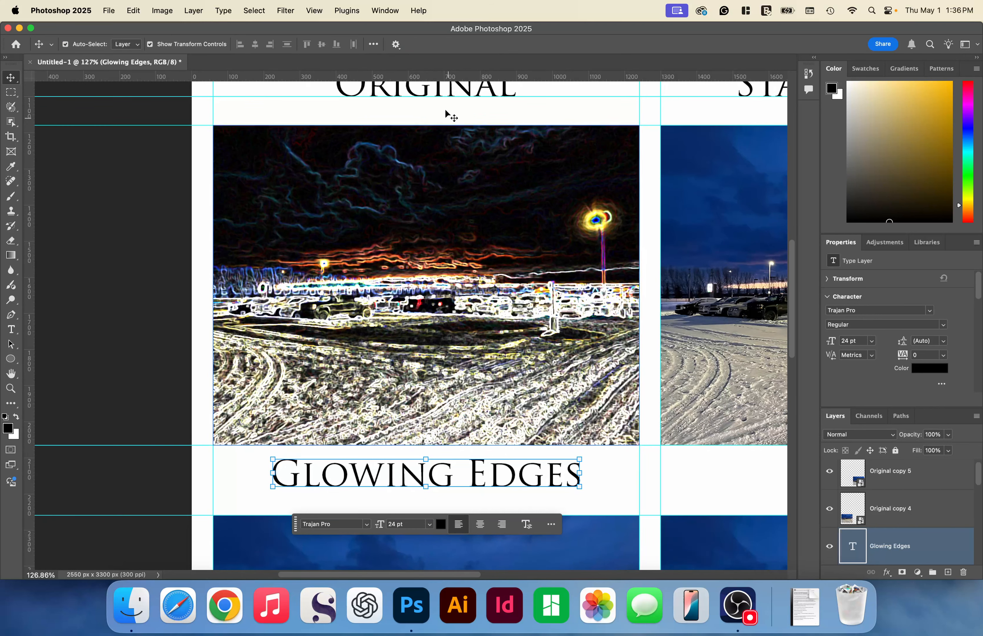
- Apply the Halftone Pattern filter to the second-row photo in the second column with Size 2, Contrast 4 and Dot pattern
scroll(481, 264, right, 10)
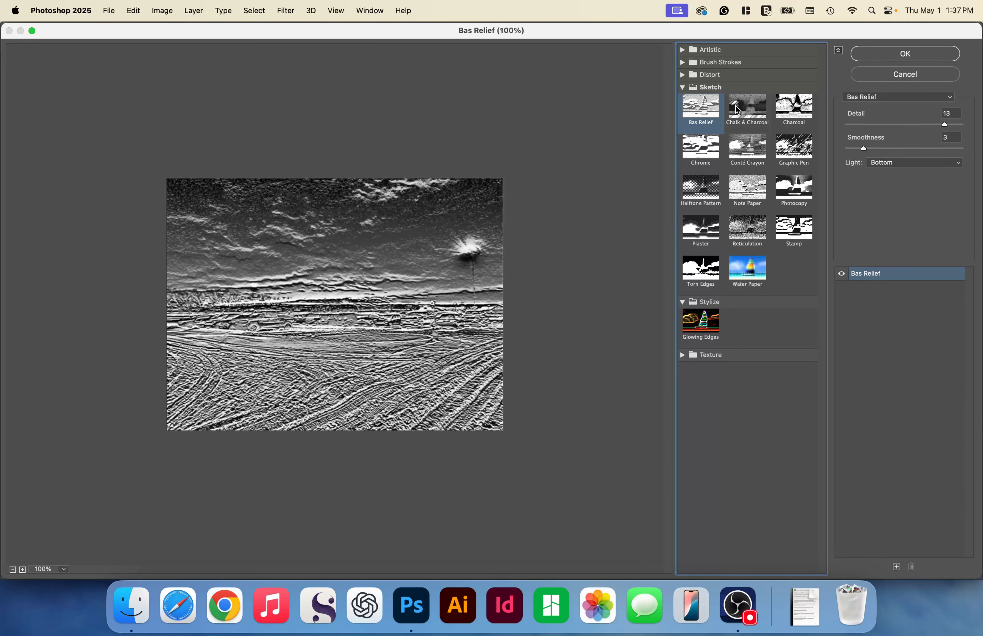
click(801, 169)
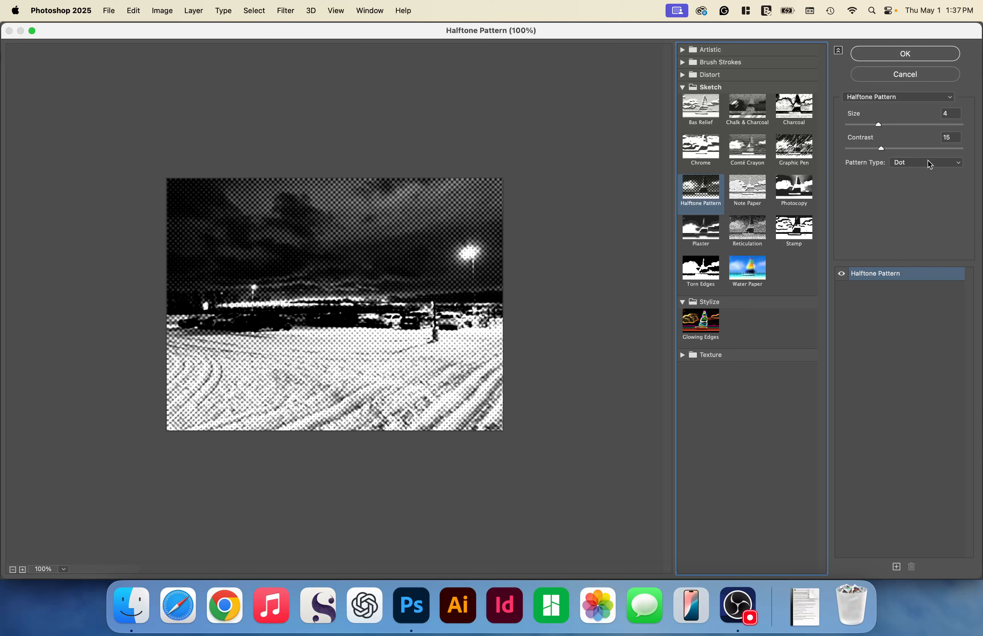
drag(878, 124, 873, 124)
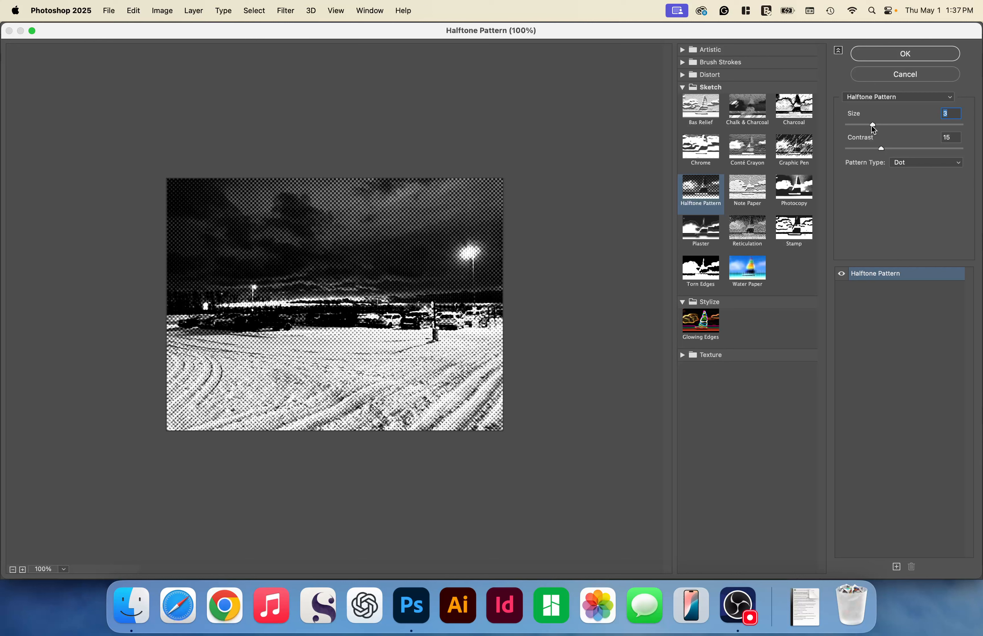
drag(873, 129, 854, 127)
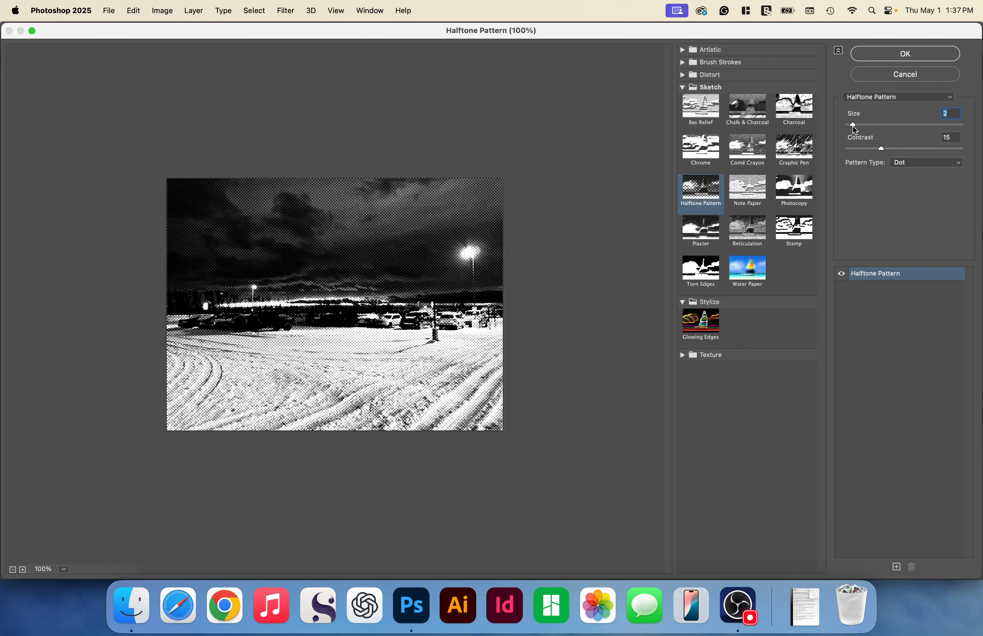
drag(882, 148, 913, 150)
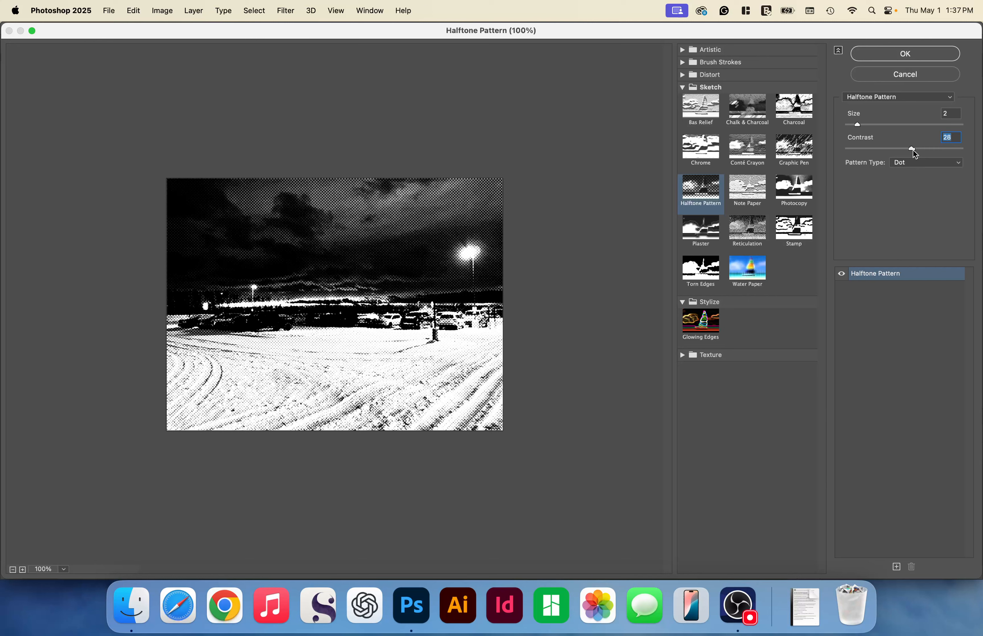
drag(913, 149, 856, 150)
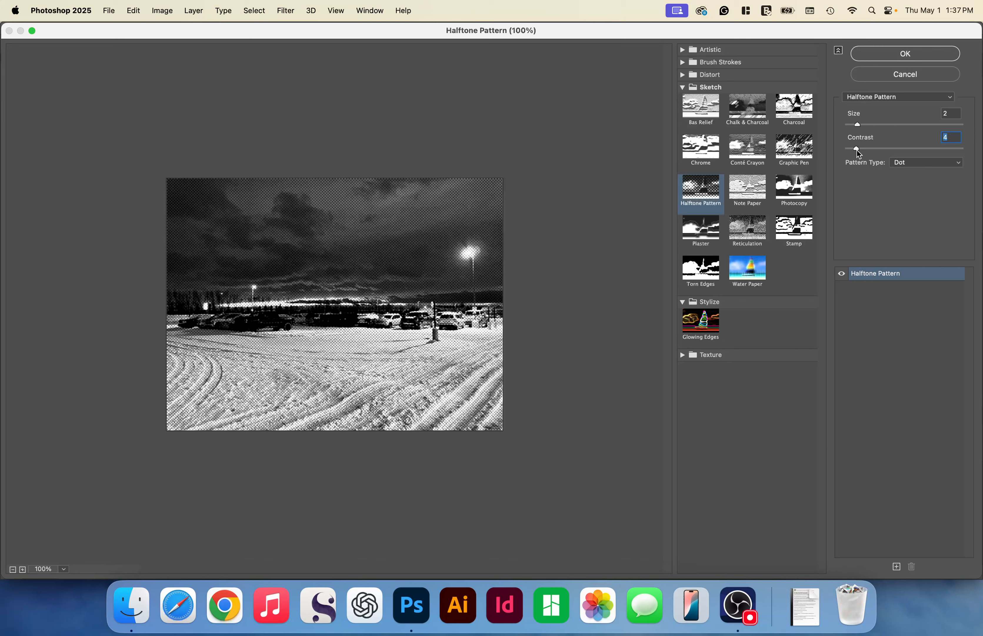
key(Return)
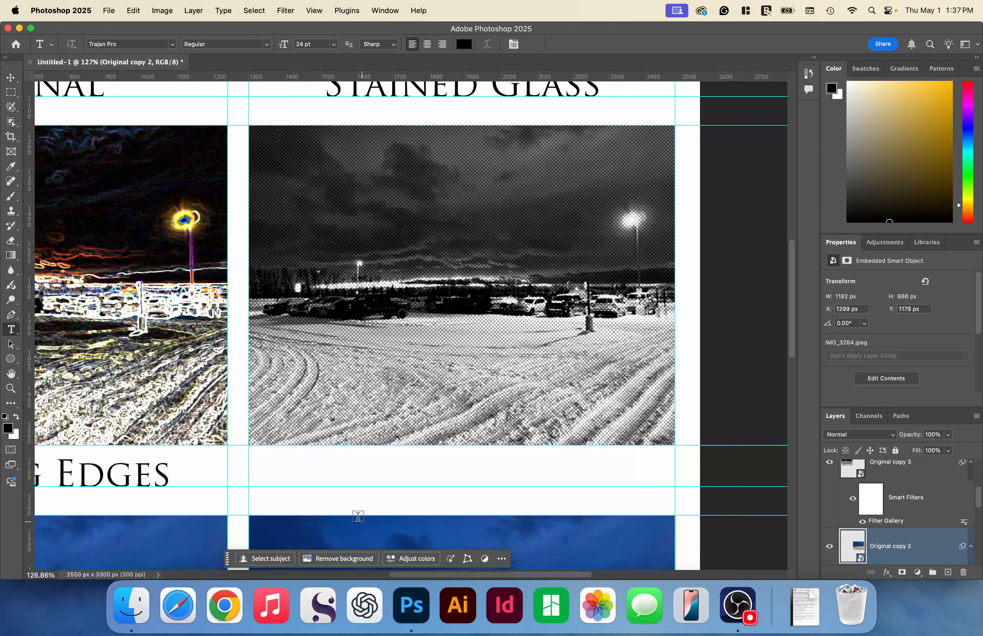
- Add the caption "Halftone" below the second-row photo in the second column
click(357, 516)
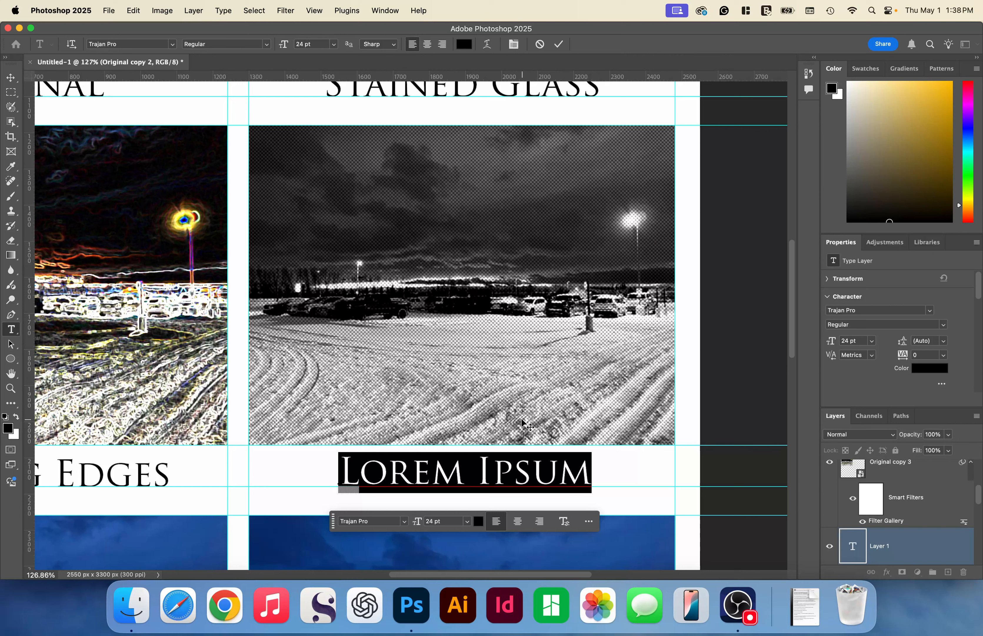
text(HALFTONE)
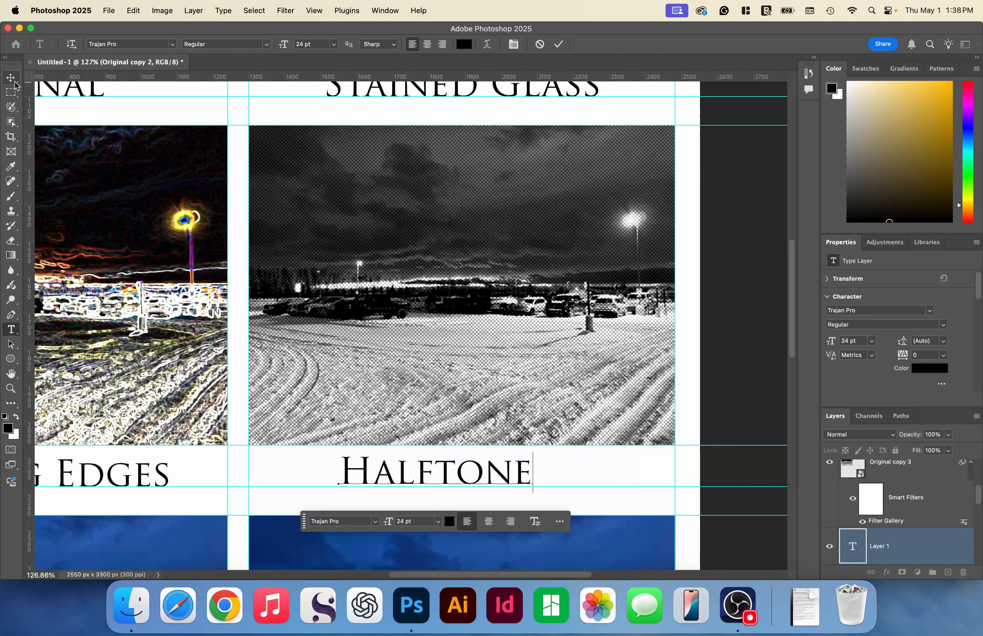
click(12, 78)
- Open the Filter Gallery for the third-row photo in the first column, preview Sketch effects and choose Diffuse Glow
scroll(417, 384, down, 10)
scroll(417, 384, left, 10)
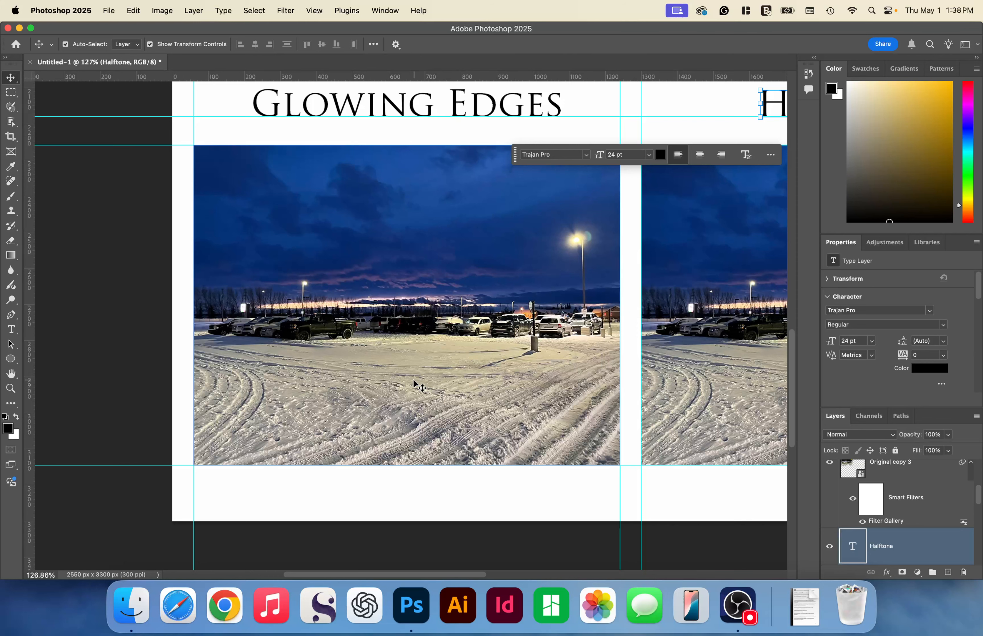
click(417, 384)
click(285, 11)
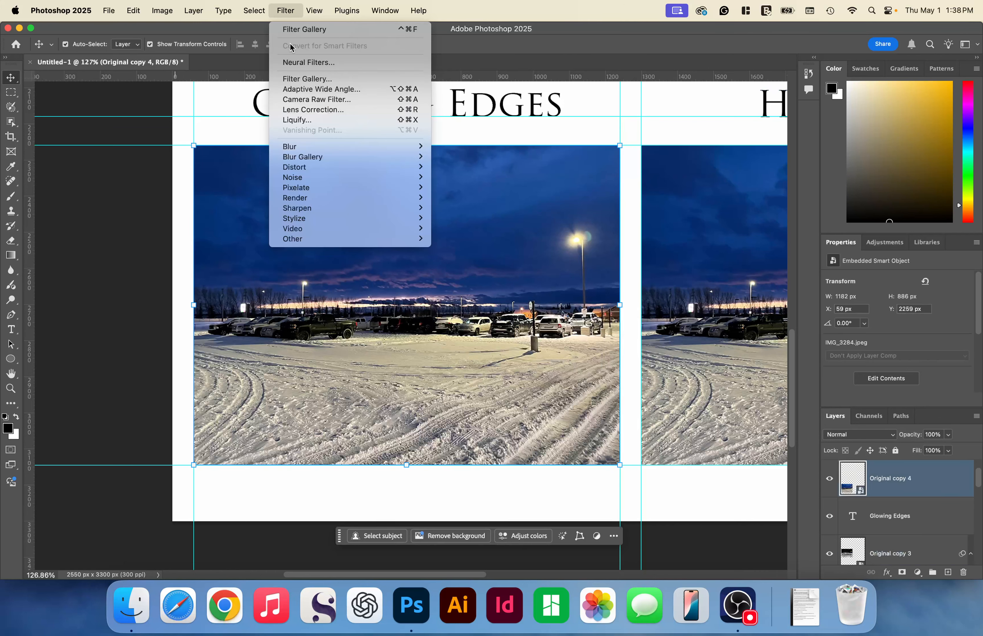
click(297, 78)
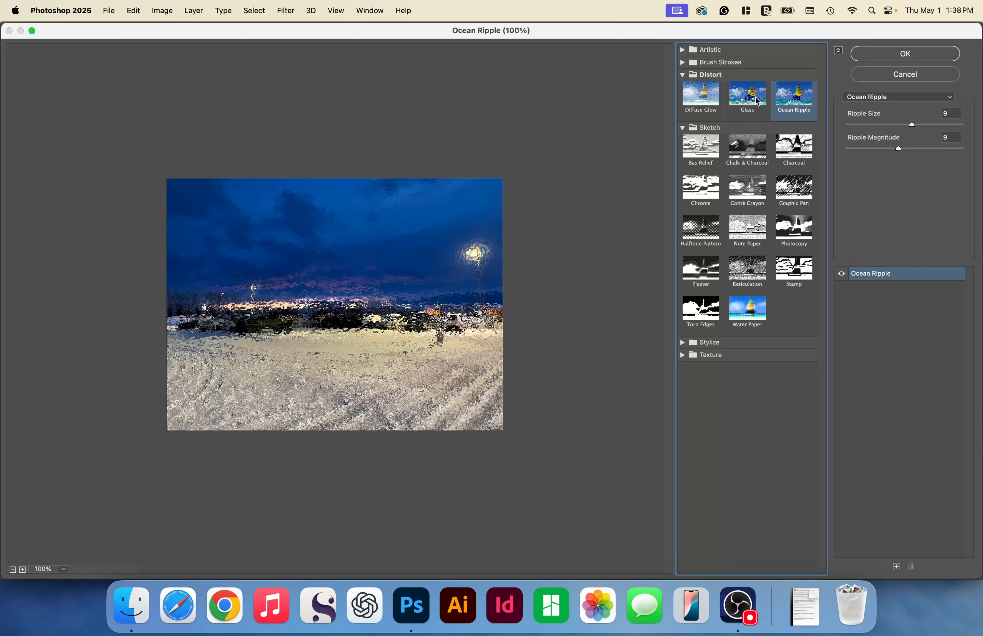
click(714, 195)
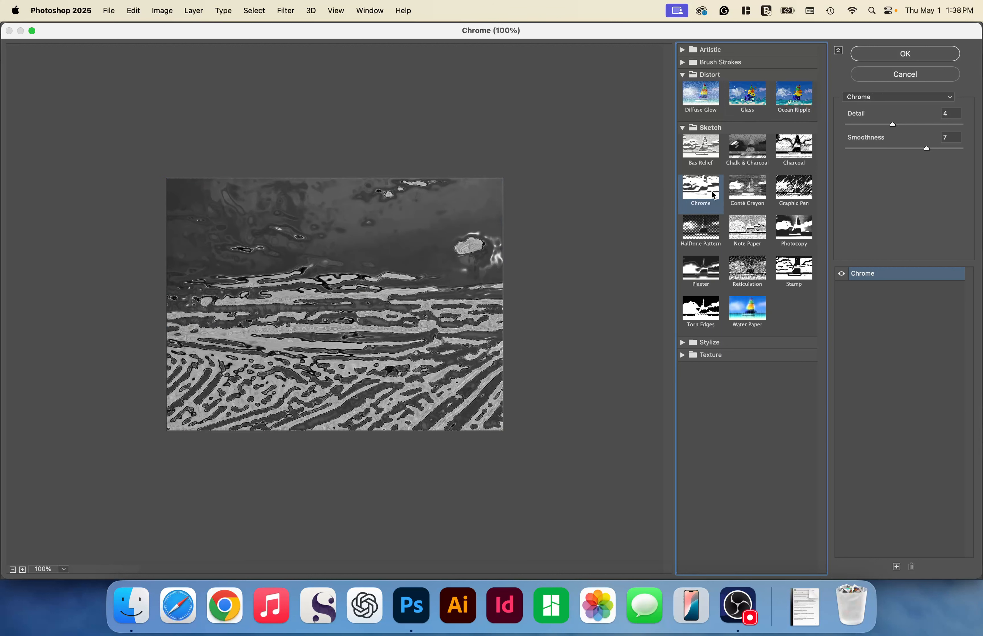
click(748, 229)
click(682, 127)
click(708, 95)
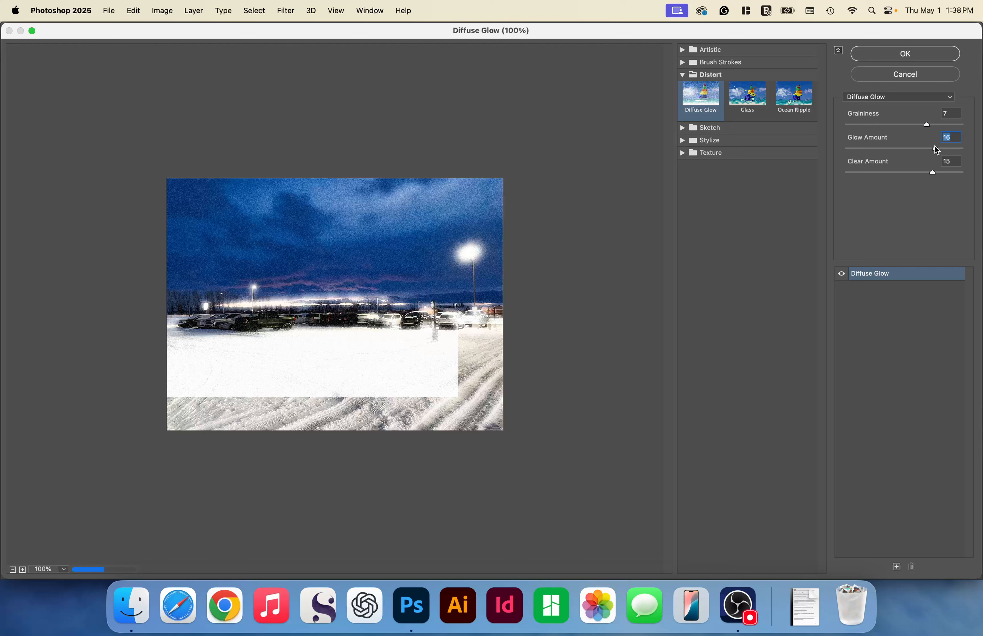
- Set Diffuse Glow to Glow Amount 14 and Clear Amount 13, keeping Graininess 7, and apply it
drag(937, 149, 928, 149)
drag(933, 173, 923, 174)
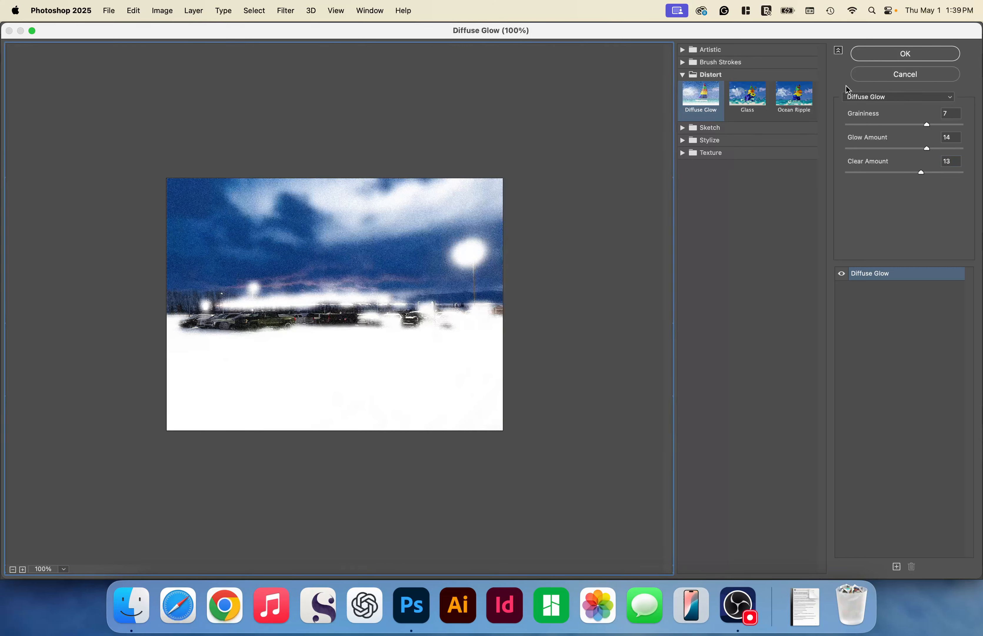
key(Return)
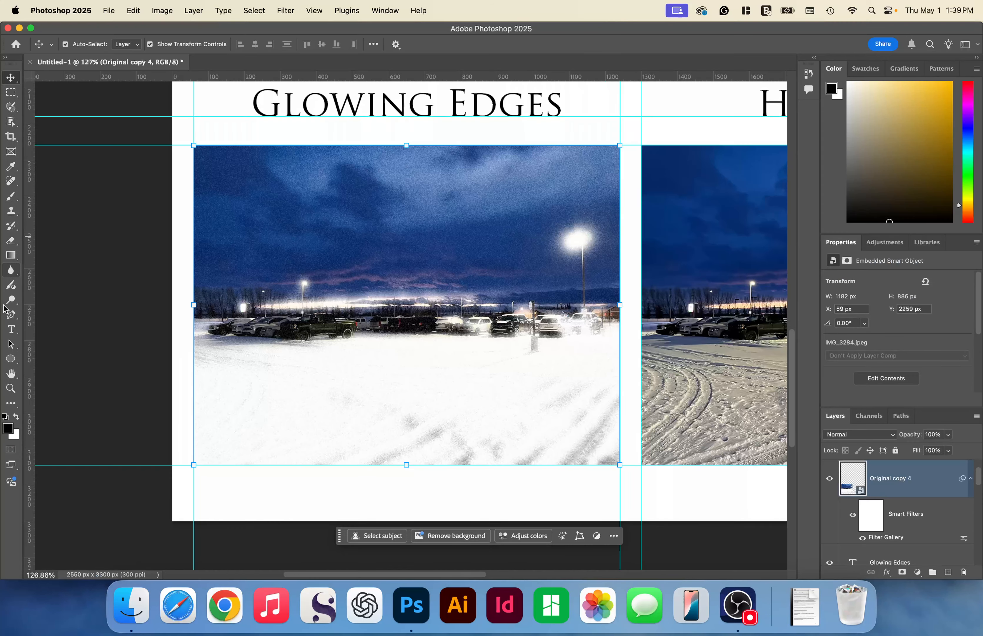
- Add the caption "Diffuse Glow" and centre it beneath the third-row photo in the first column
click(11, 329)
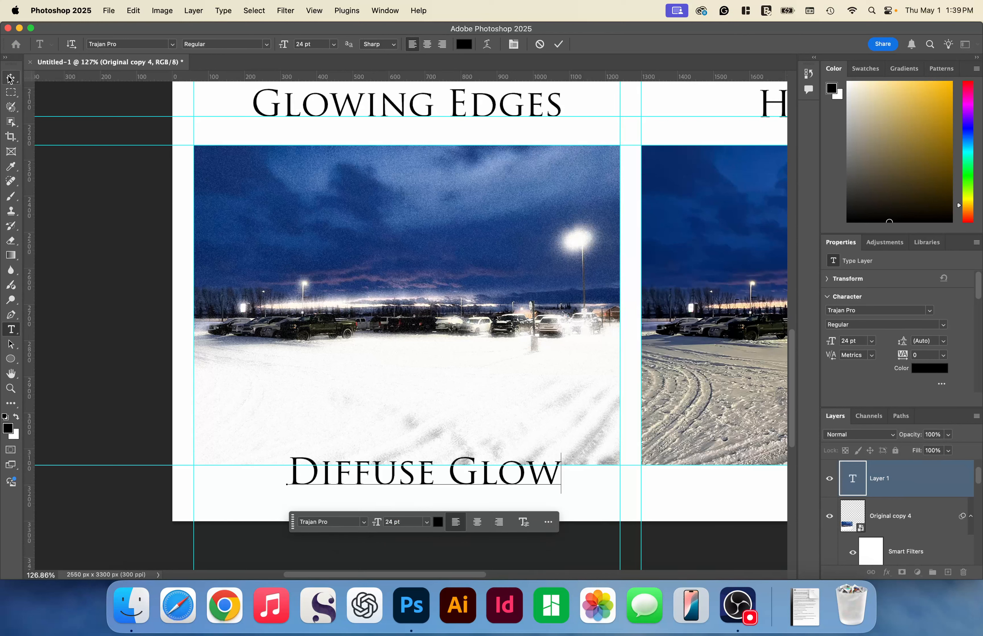
click(11, 78)
scroll(508, 355, down, 1)
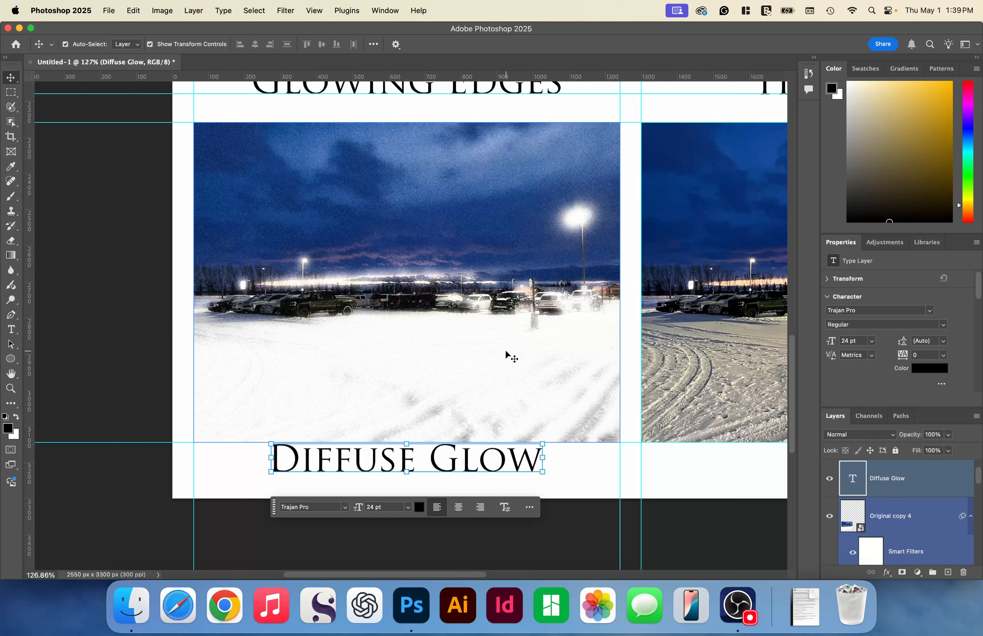
- Apply the Dark Strokes filter with Balance 7 to the third-row photo in the second column
scroll(508, 355, right, 12)
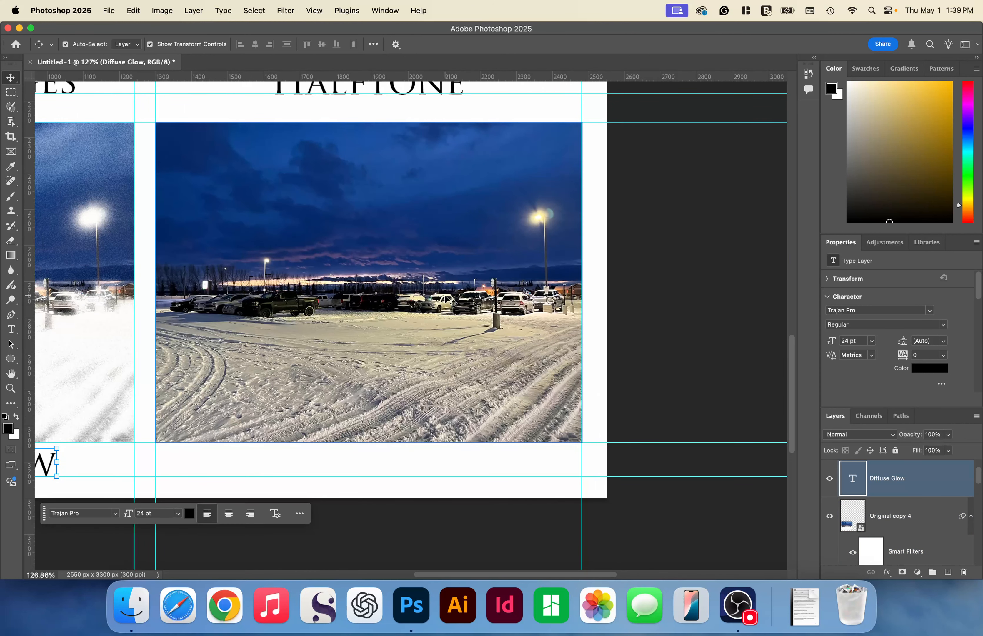
click(454, 304)
click(285, 10)
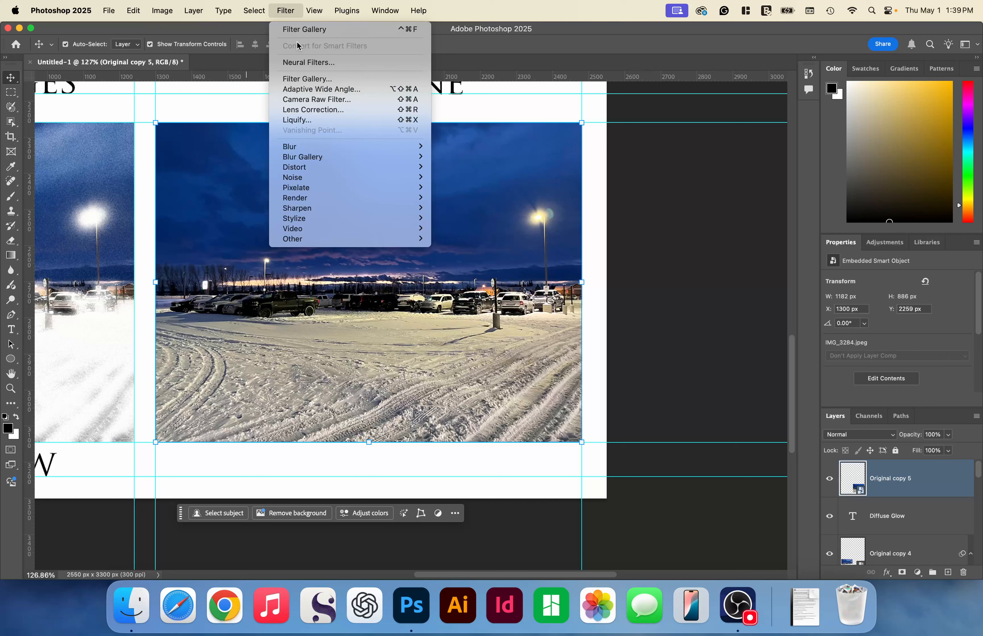
click(300, 82)
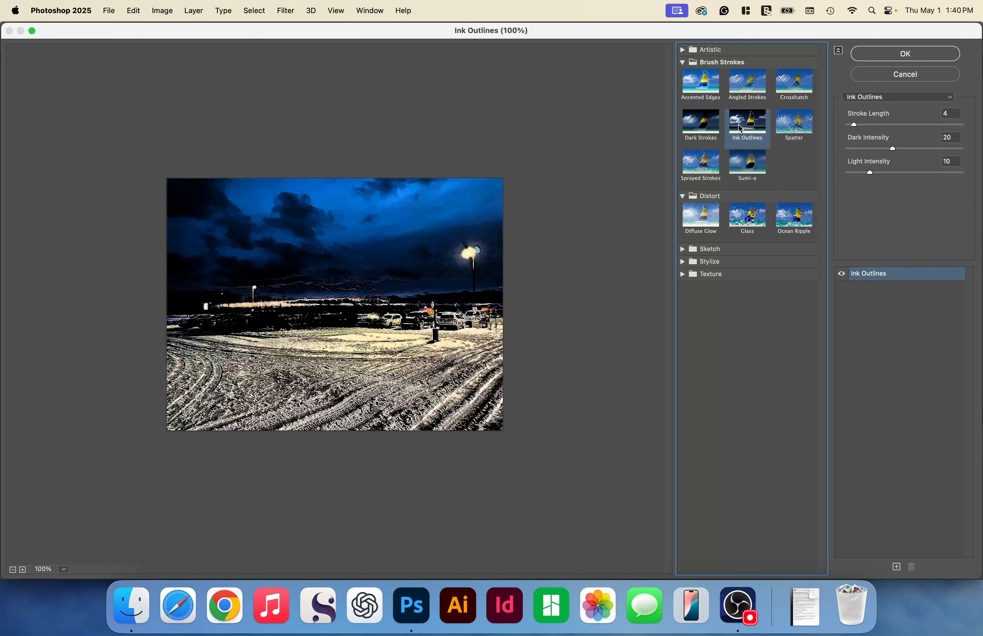
click(701, 124)
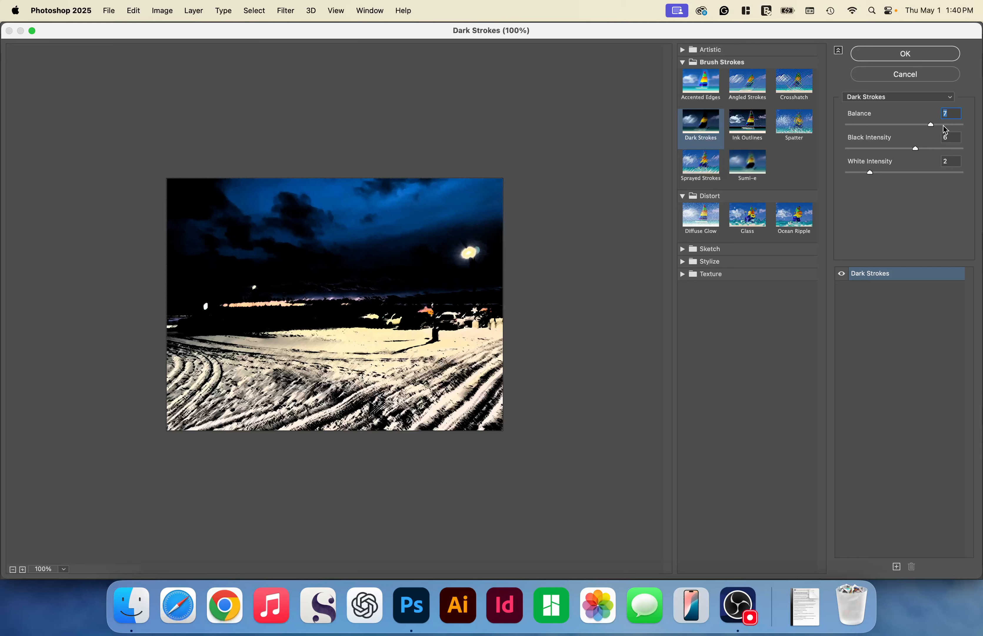
drag(916, 148, 914, 173)
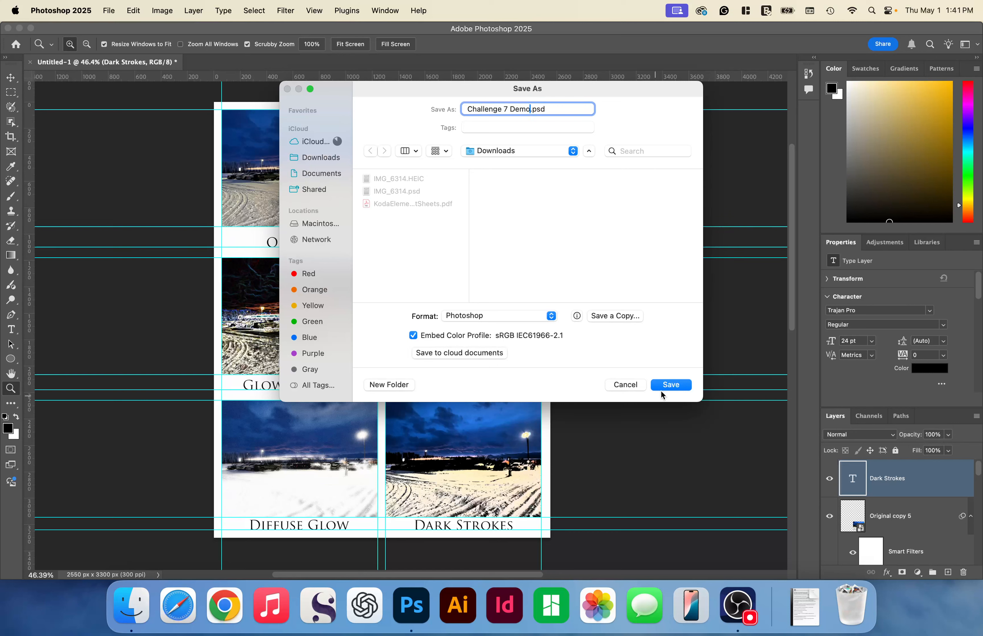
- Save the document as Challenge 7 Demo.psd in the Downloads folder of iCloud Drive
click(315, 141)
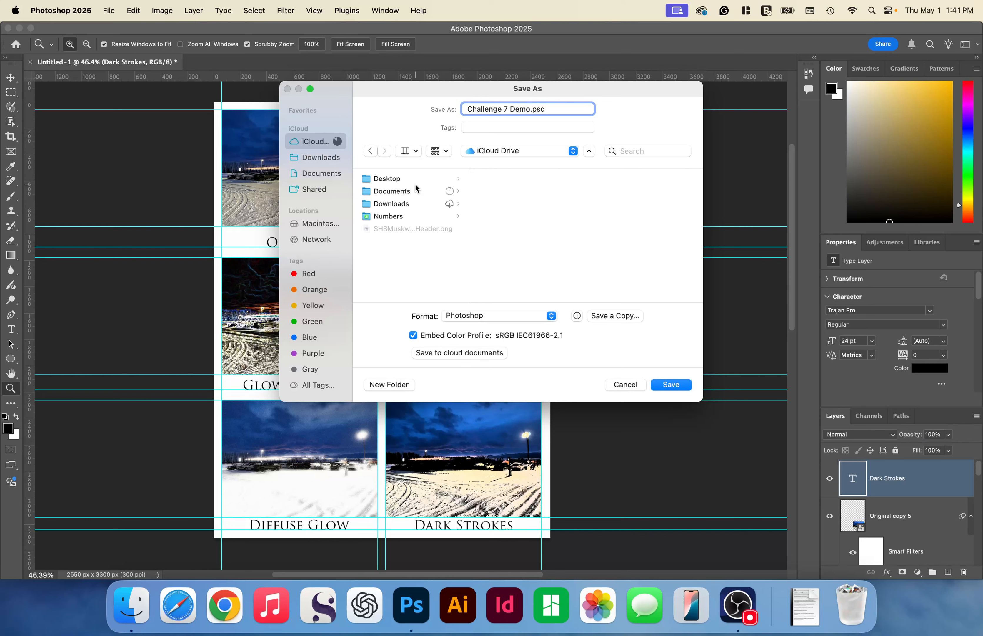
click(412, 191)
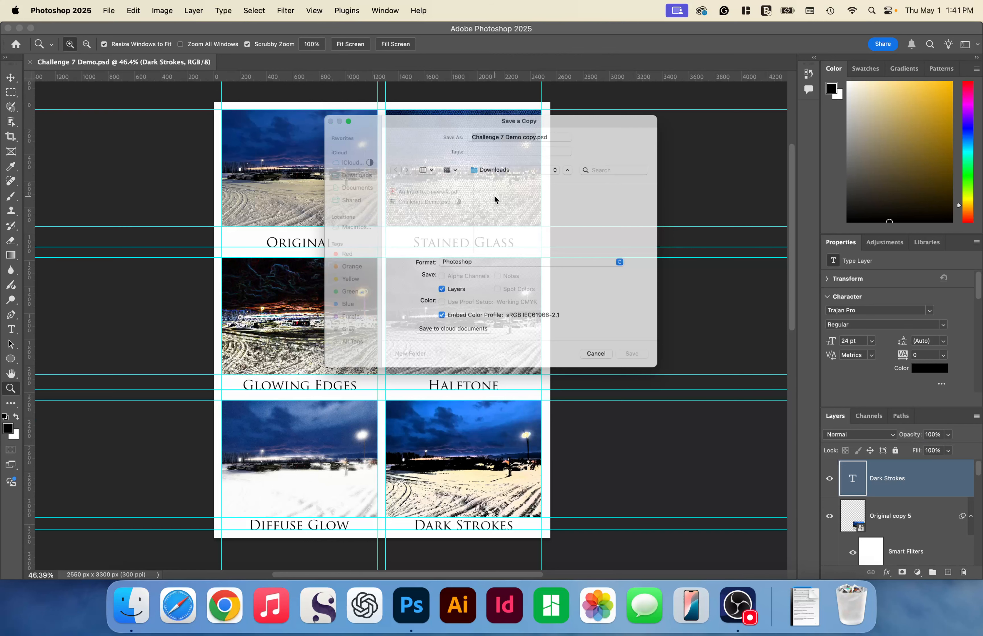
- Save a copy as Challenge 7 Demo copy.pdf in Photoshop PDF format with the High Quality Print preset
click(575, 267)
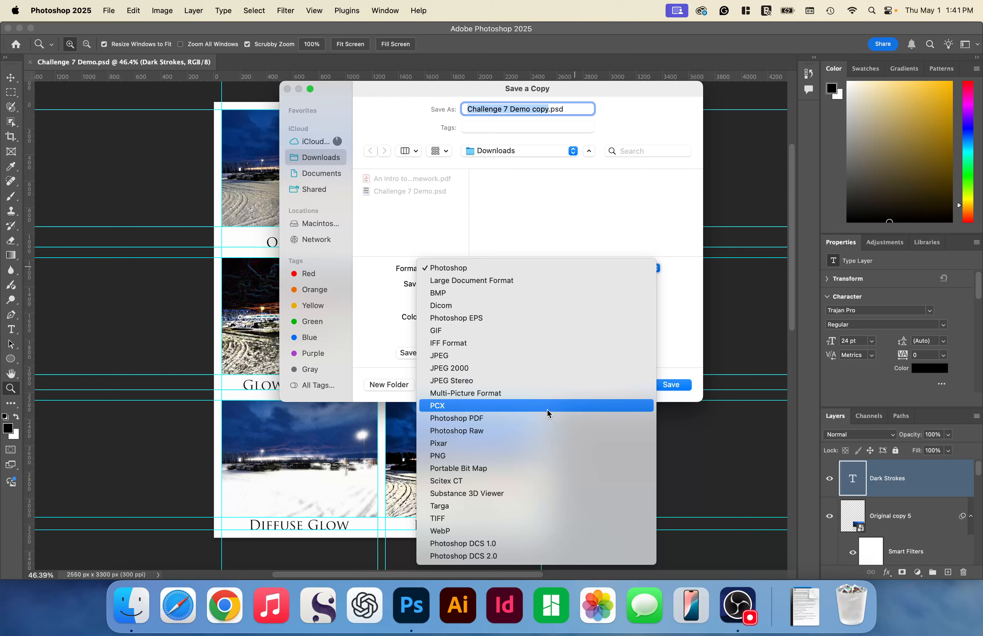
click(547, 417)
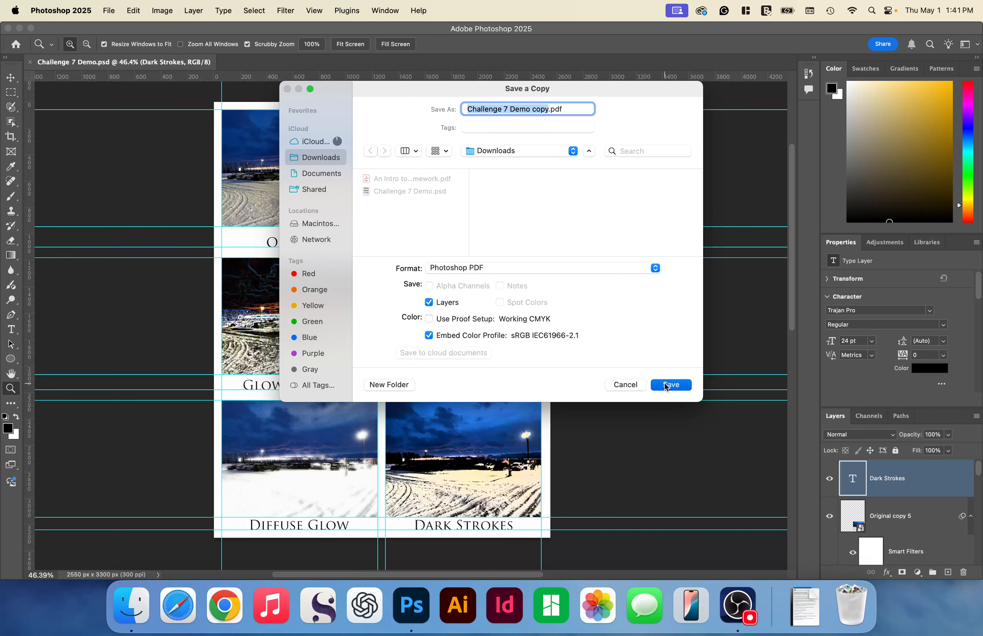
click(670, 385)
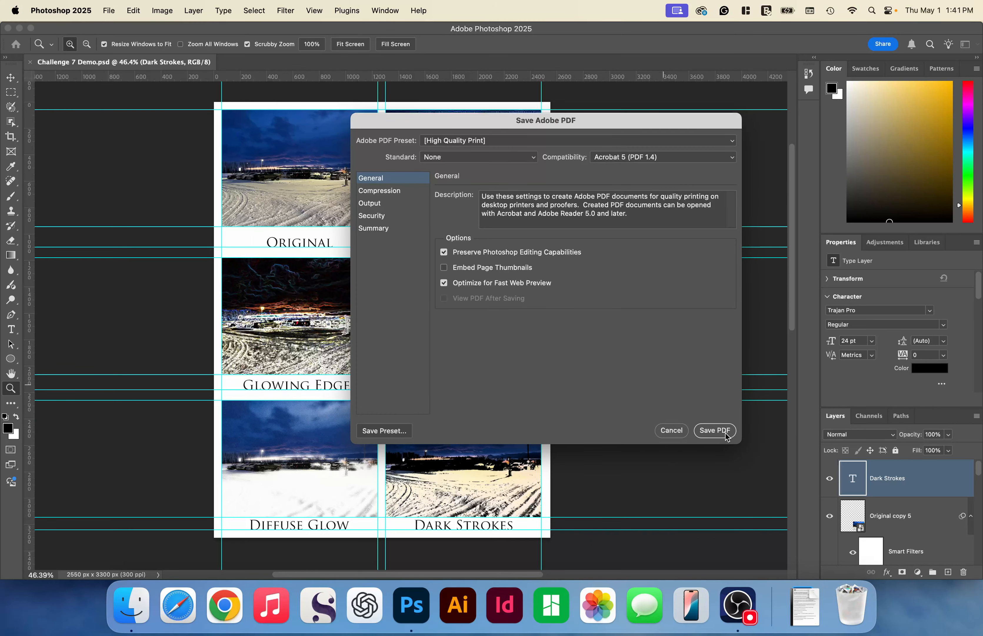
click(715, 431)
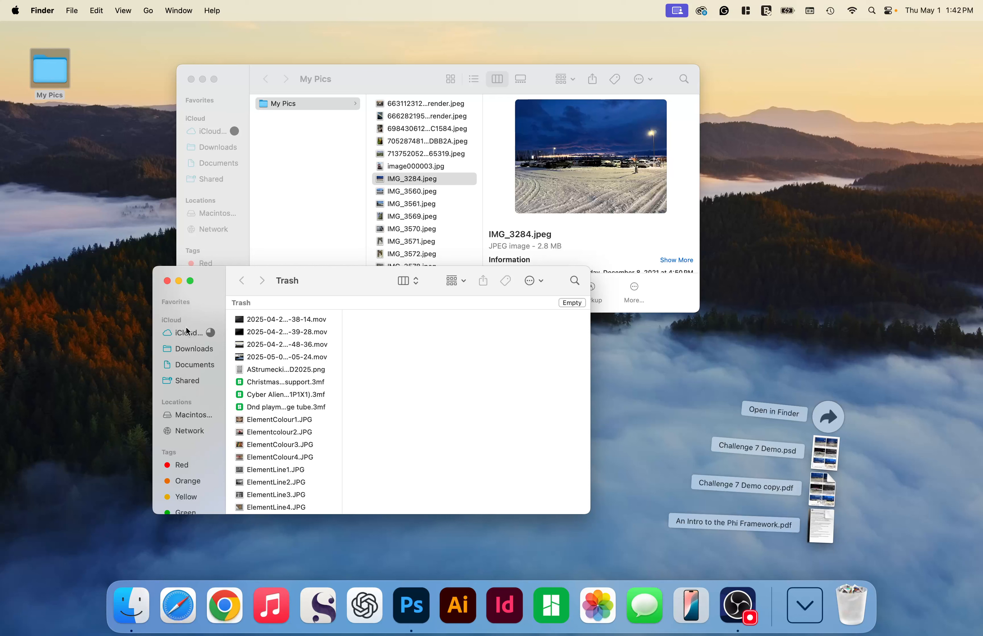
- In Finder, check the Downloads folder for the saved files and preview Challenge 7 Demo.psd
click(188, 348)
click(276, 330)
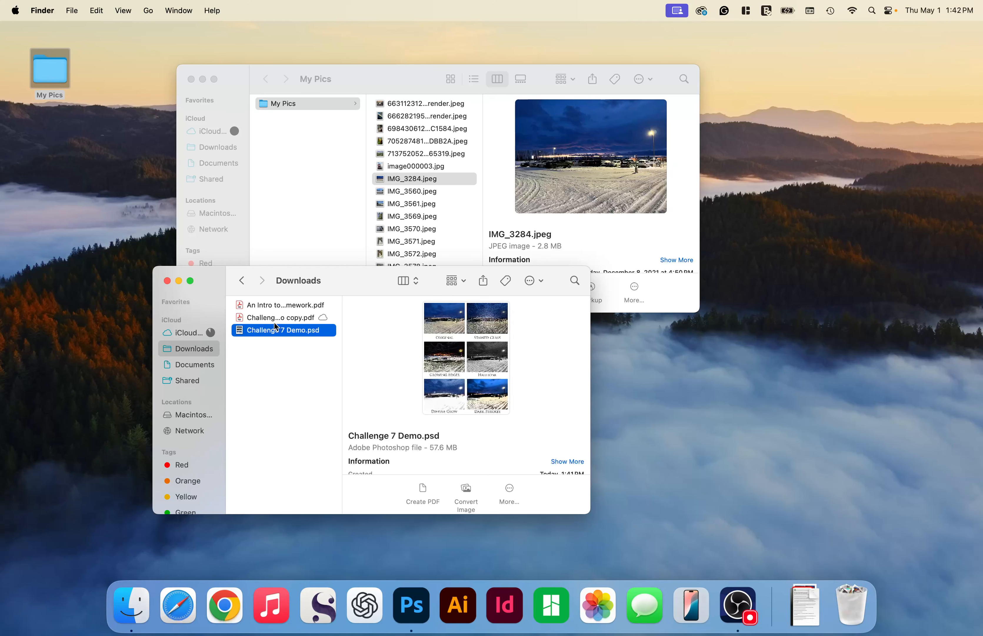